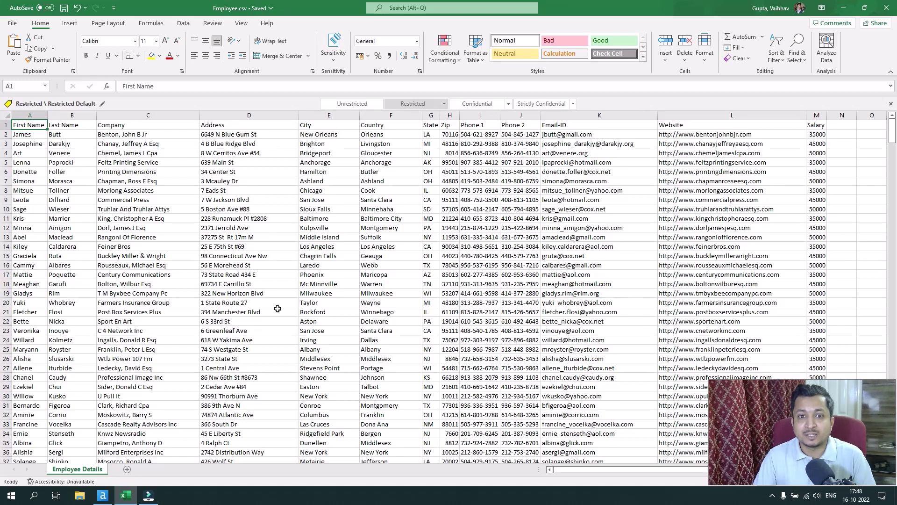
# Add an Input Data tool reading Employee.csv from recent connections and run the workflow.
pyautogui.click(102, 498)
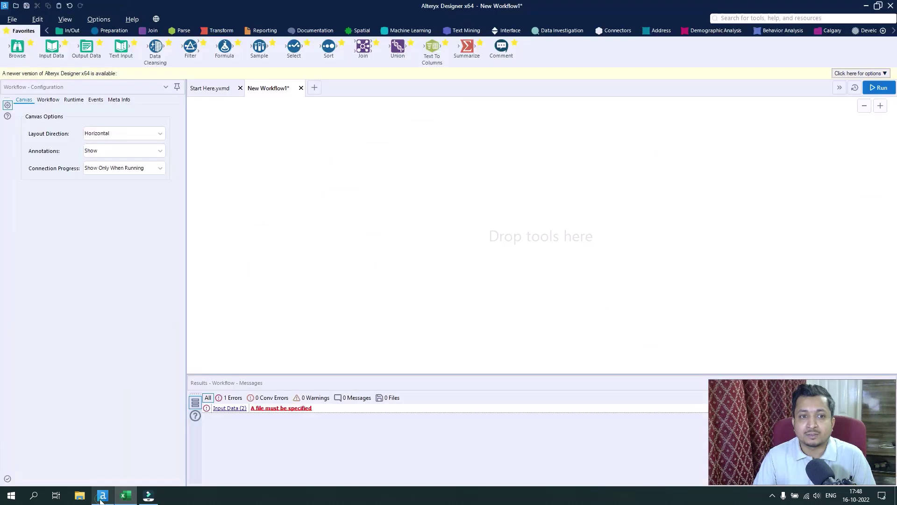
pyautogui.moveTo(49, 47); pyautogui.dragTo(282, 197)
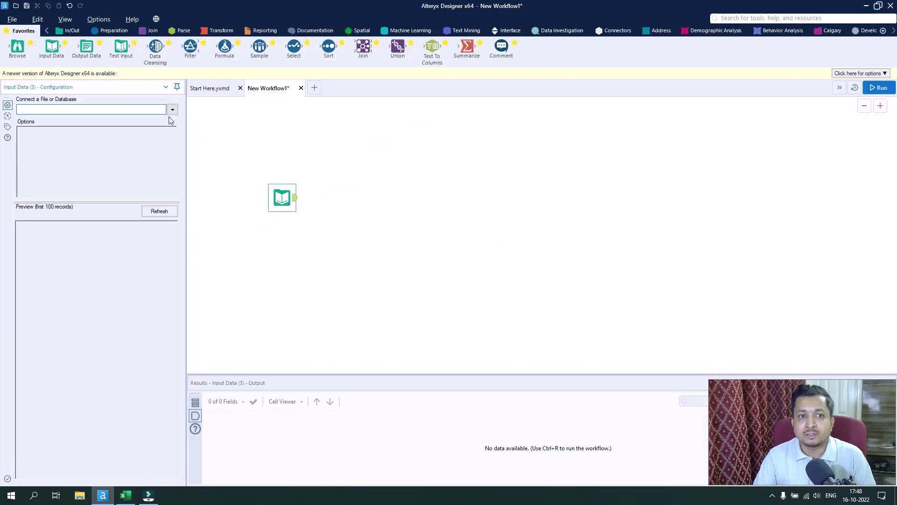
pyautogui.click(173, 109)
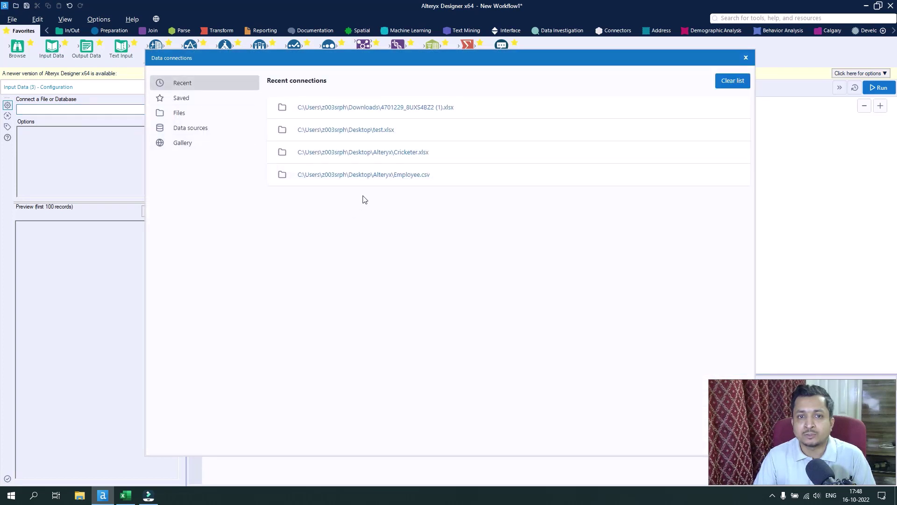
pyautogui.click(377, 174)
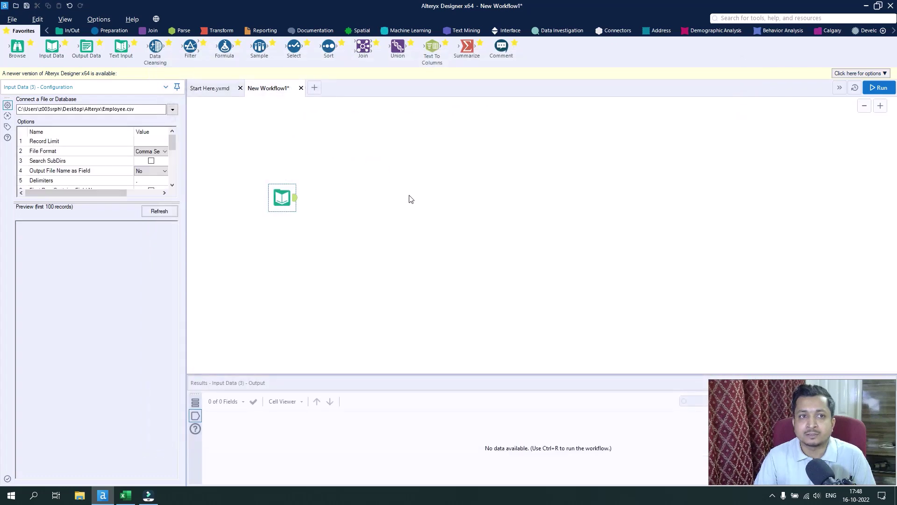
pyautogui.click(888, 88)
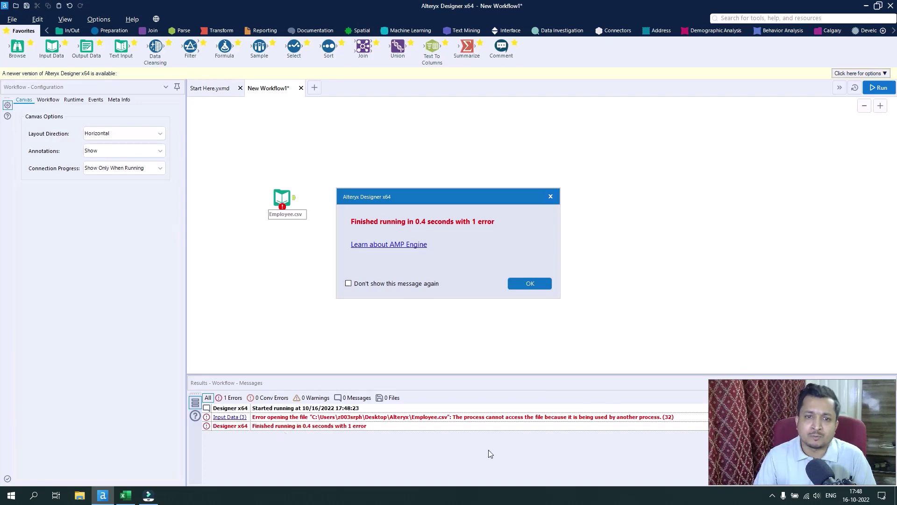
# Close Employee.csv in Excel and rerun the workflow so its 500 records load.
pyautogui.click(527, 284)
pyautogui.click(125, 495)
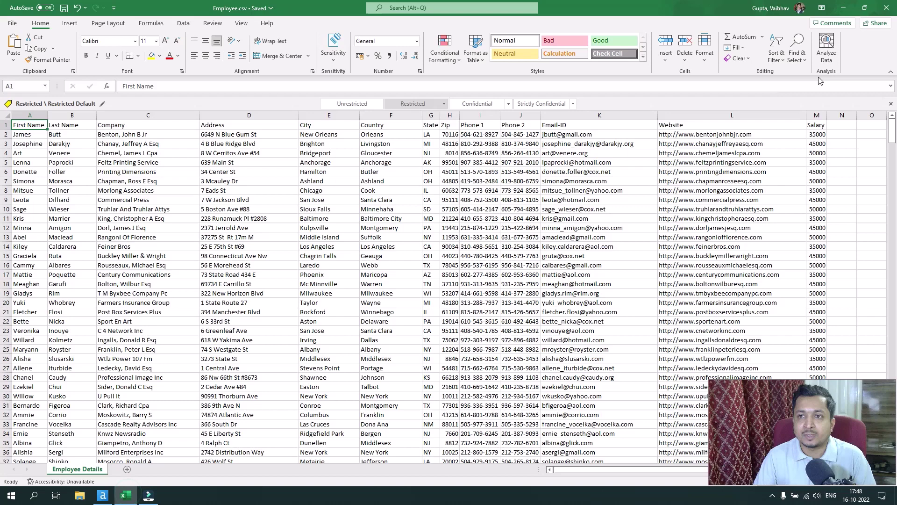
pyautogui.click(885, 9)
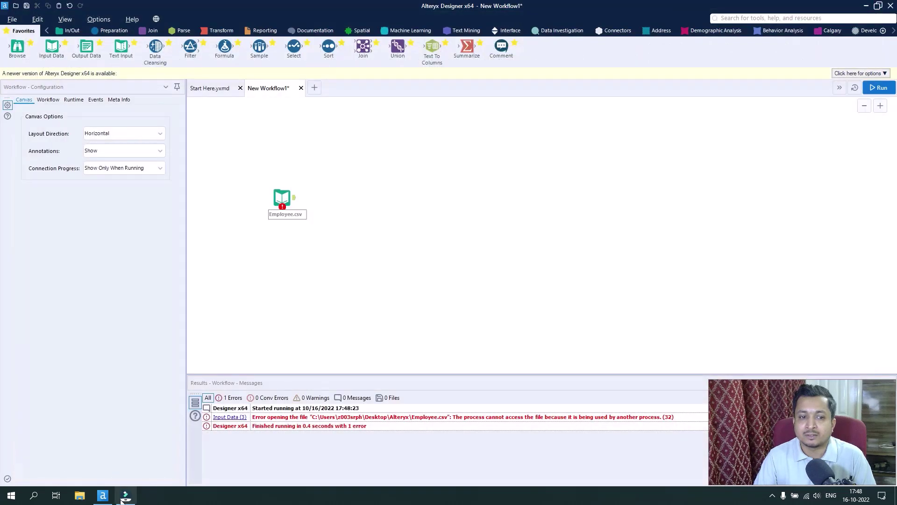
pyautogui.moveTo(120, 500)
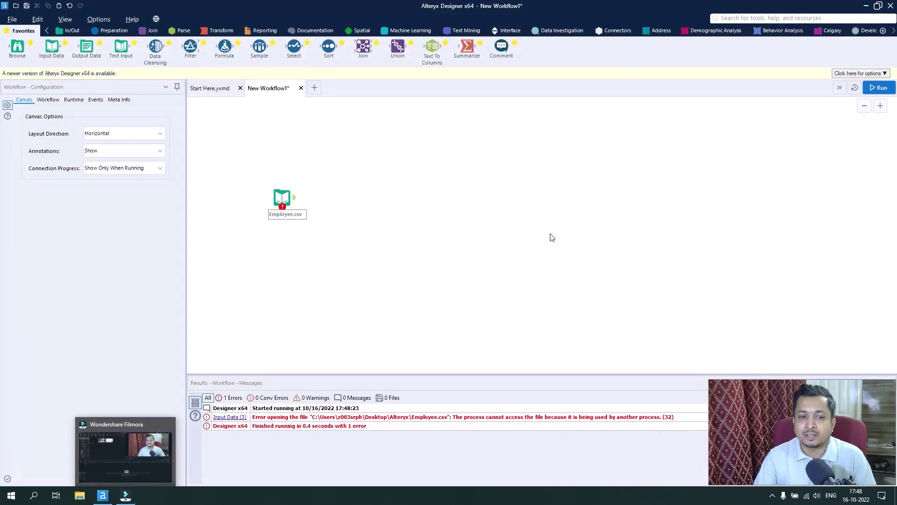
pyautogui.click(880, 88)
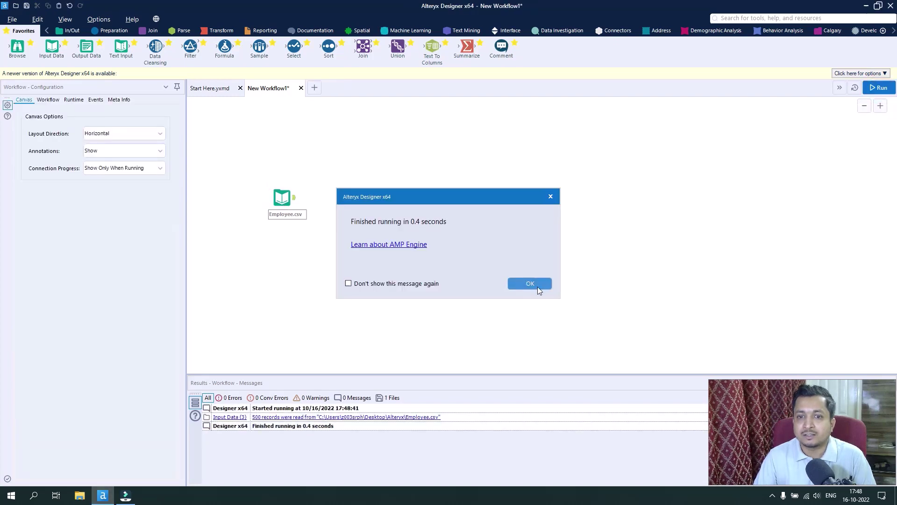
pyautogui.click(533, 284)
# Move the Employee.csv input higher on the canvas and enlarge the Results pane.
pyautogui.click(294, 197)
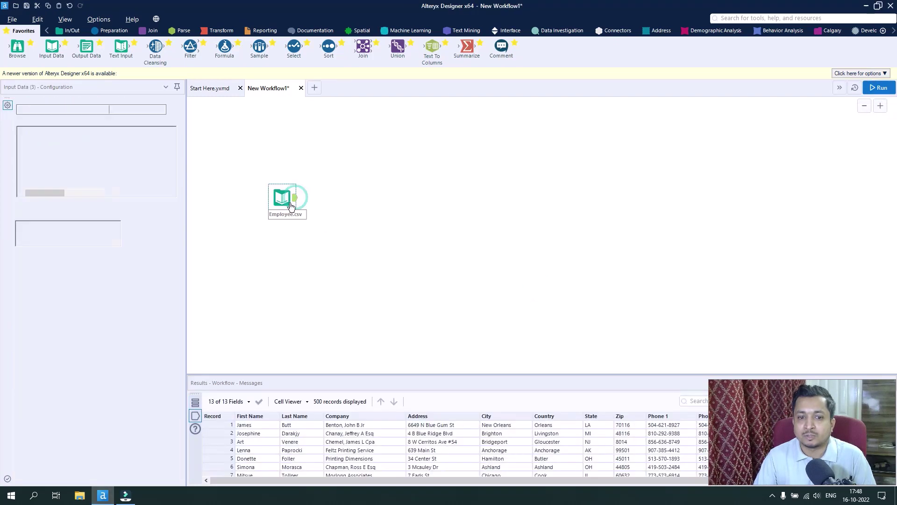
pyautogui.moveTo(278, 197); pyautogui.dragTo(279, 165)
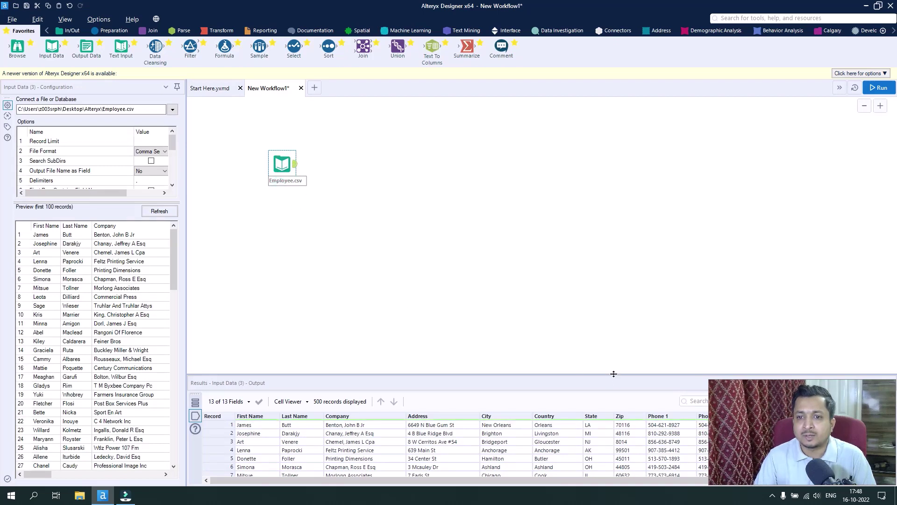
pyautogui.moveTo(613, 374); pyautogui.dragTo(615, 300)
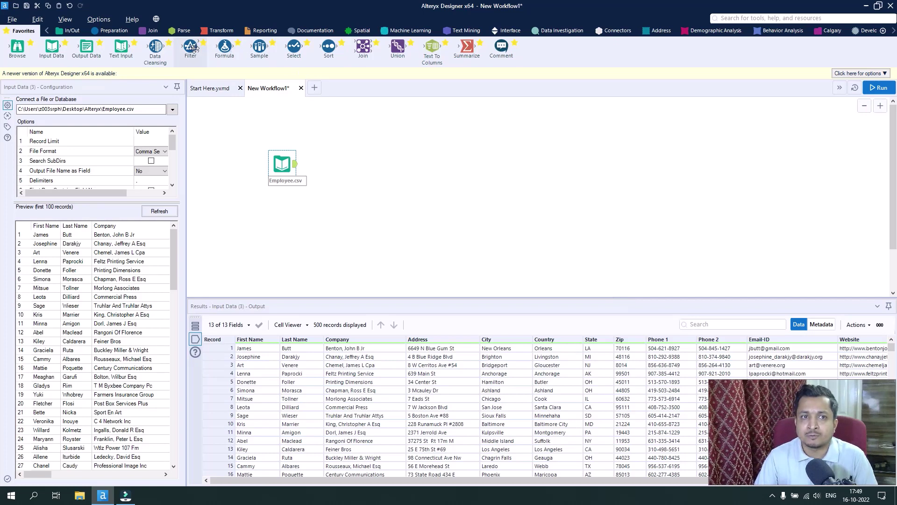
# Add a Filter after Employee.csv set to Salary equals 35000.
pyautogui.moveTo(190, 47); pyautogui.dragTo(345, 165)
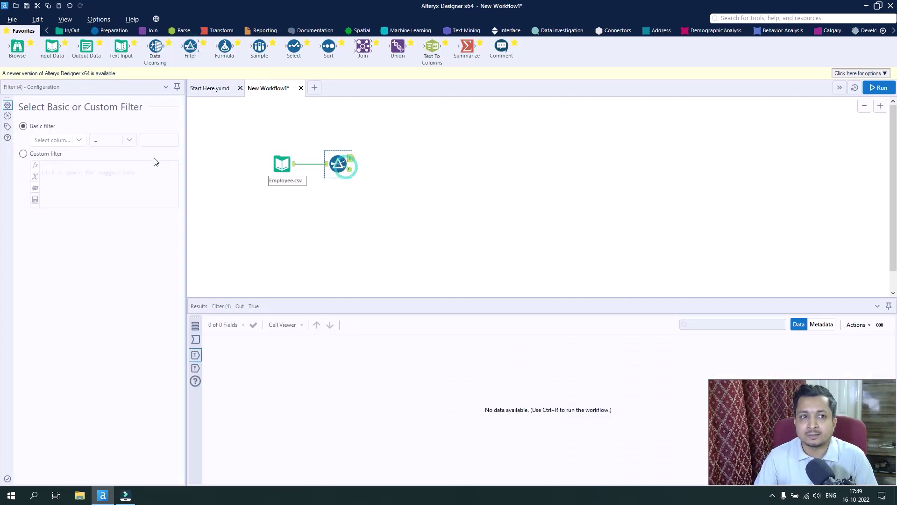
pyautogui.click(75, 141)
pyautogui.scroll(-3, 61, 206)
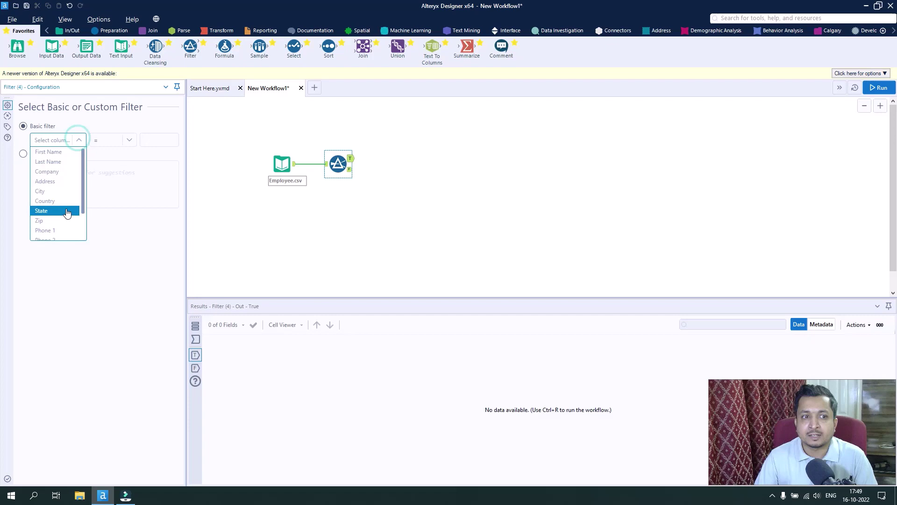
pyautogui.click(51, 236)
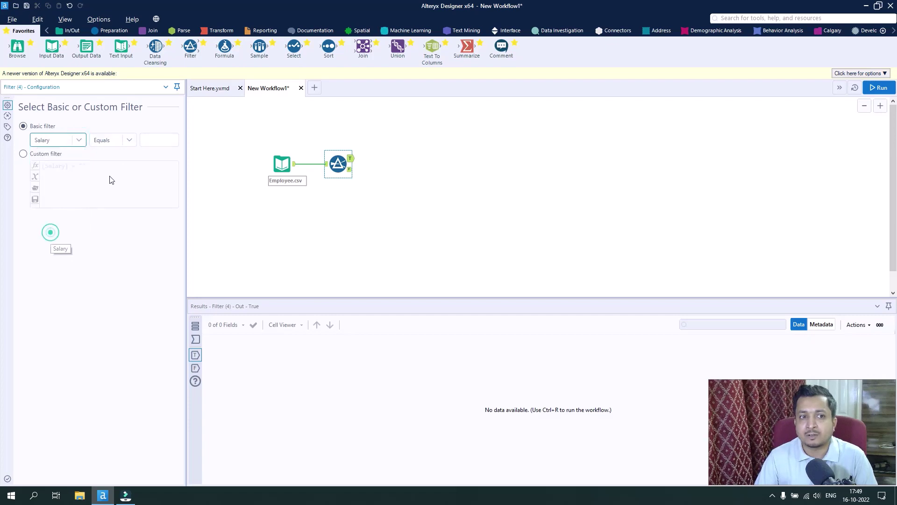
pyautogui.click(162, 138)
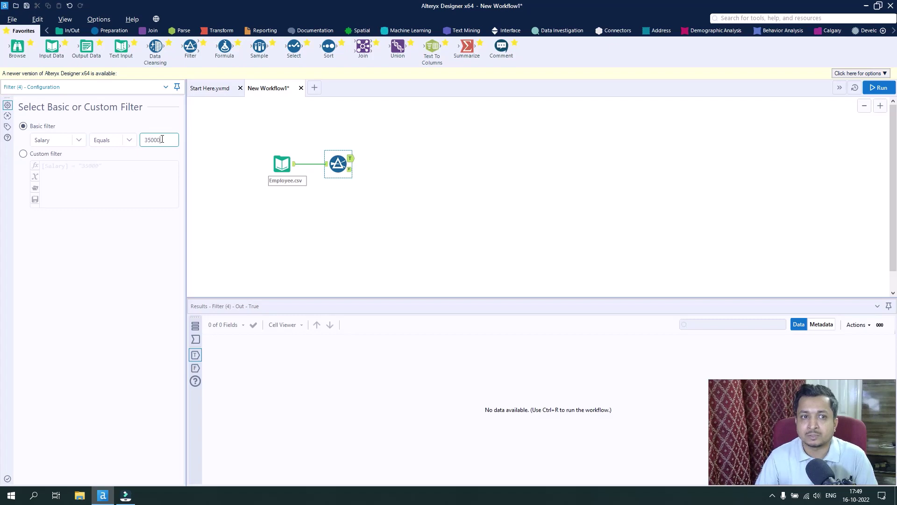
# Run to review 333 false and 167 true records, then add a second Filter on the matches.
pyautogui.click(888, 91)
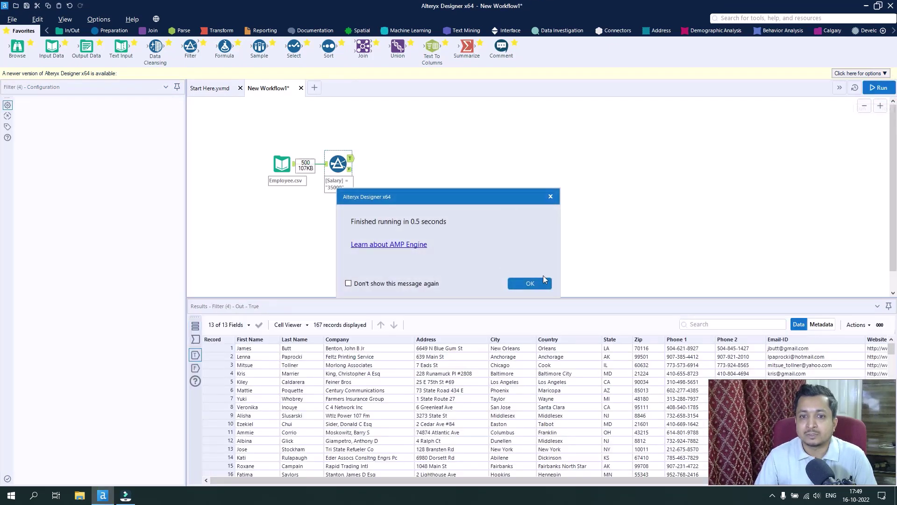
pyautogui.click(539, 286)
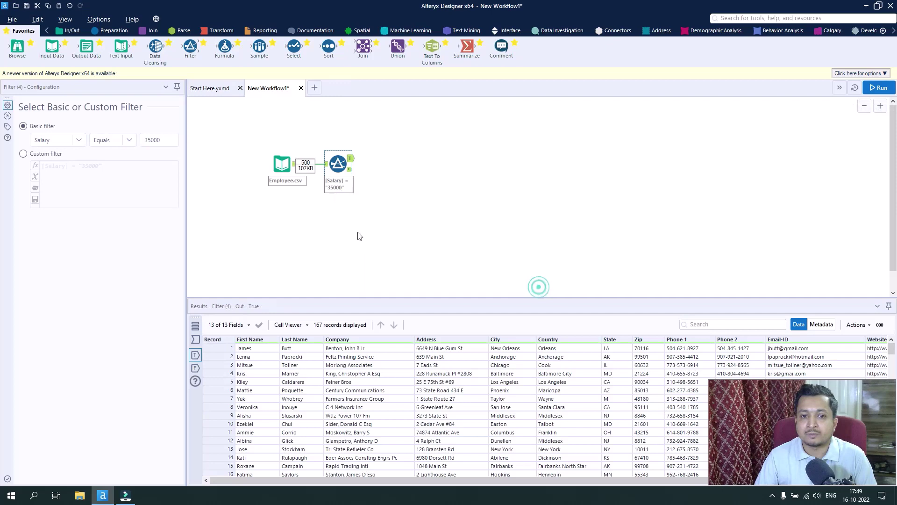
pyautogui.click(350, 171)
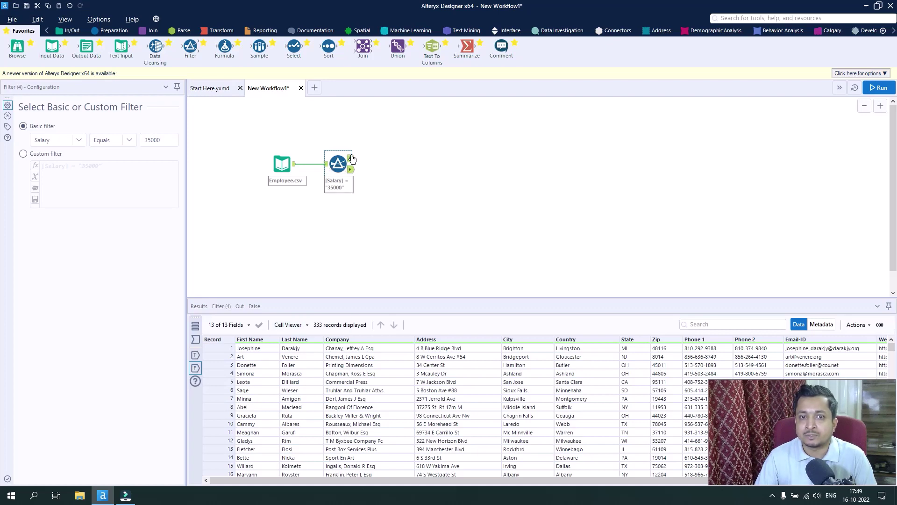
pyautogui.click(351, 159)
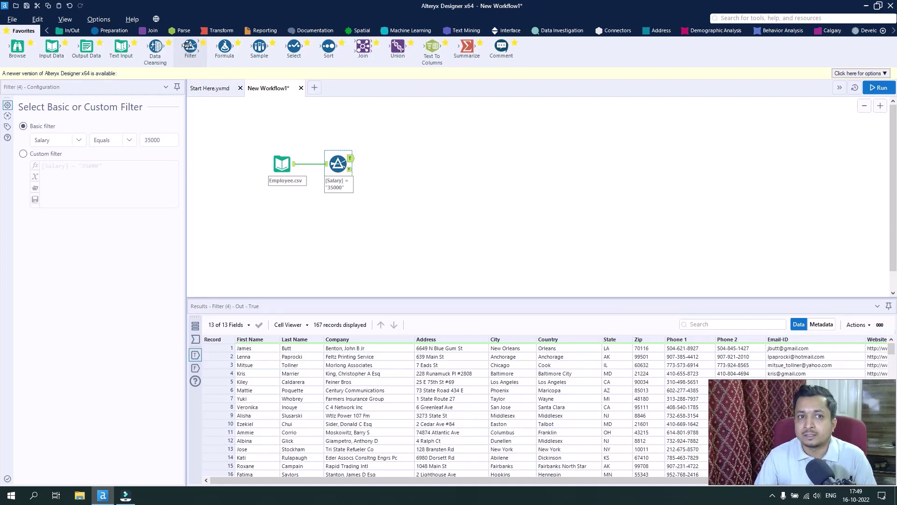
pyautogui.moveTo(188, 45); pyautogui.dragTo(400, 150)
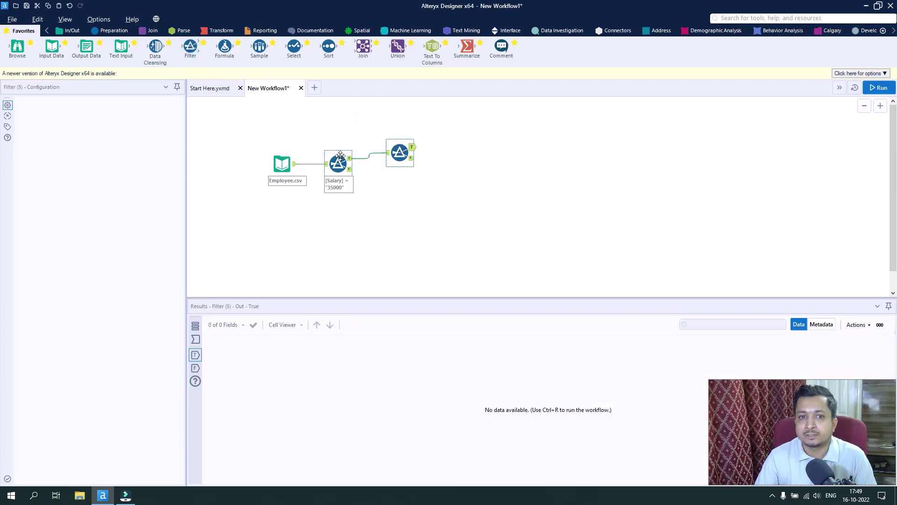
# Set the second filter's basic condition to State equals LA.
pyautogui.click(340, 155)
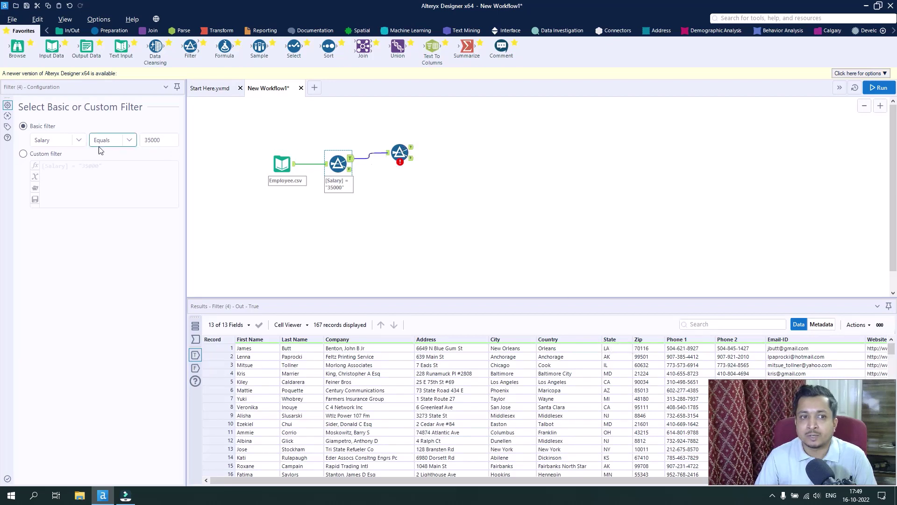
pyautogui.click(399, 153)
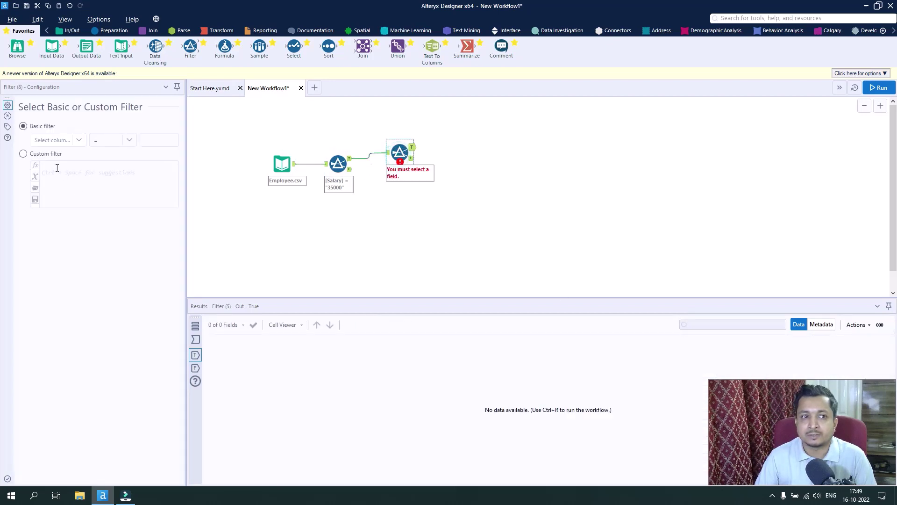
pyautogui.click(34, 157)
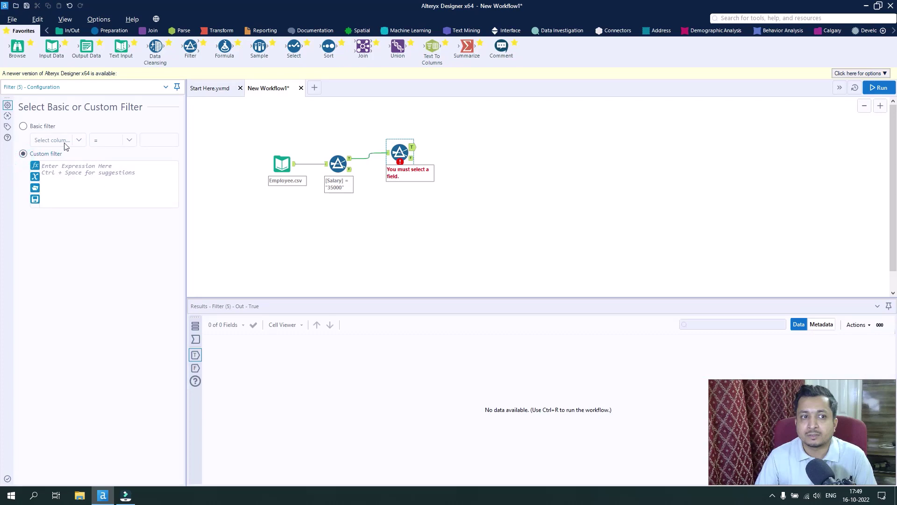
pyautogui.click(23, 127)
pyautogui.click(78, 140)
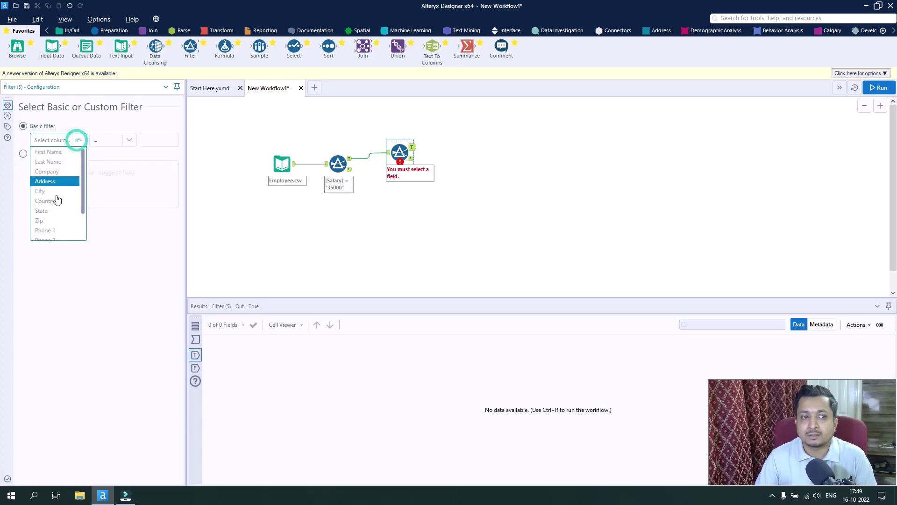
pyautogui.click(47, 210)
pyautogui.click(160, 139)
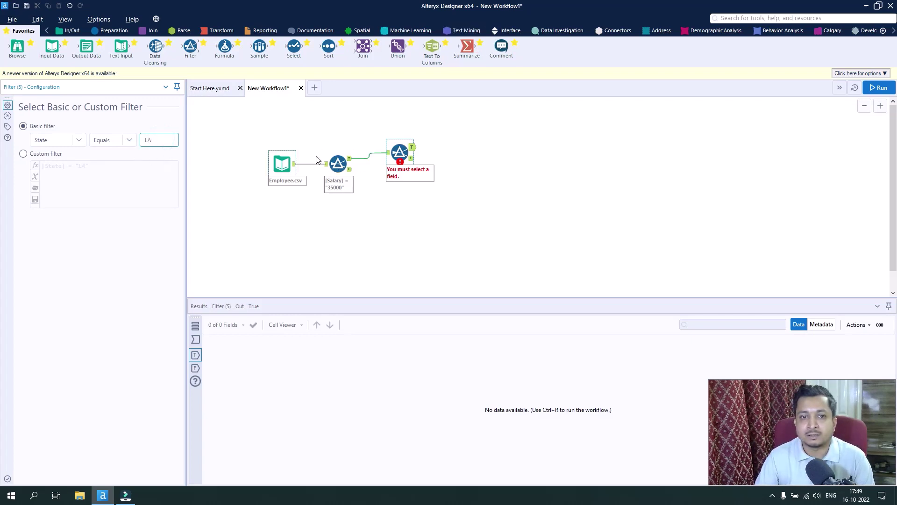
# Add a filter on the non-matching records with City equals LA, placed lower on the canvas.
pyautogui.moveTo(190, 47); pyautogui.dragTo(381, 190)
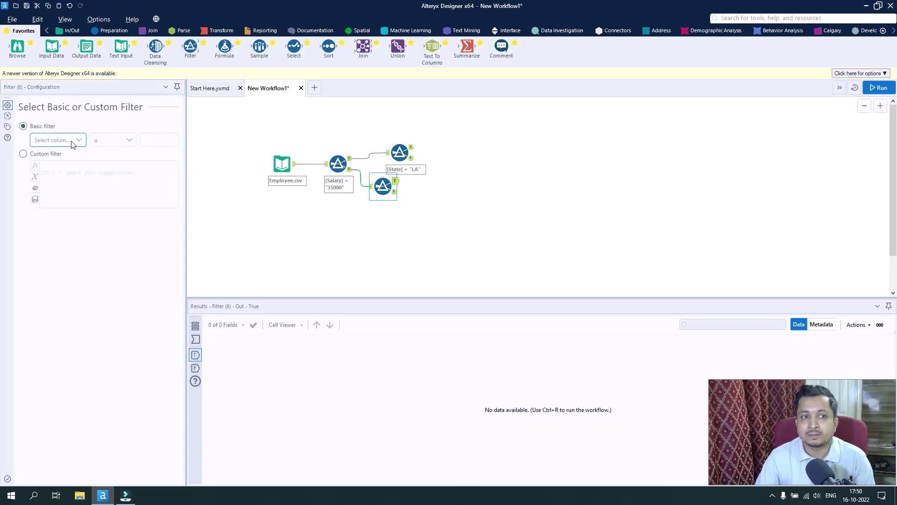
pyautogui.click(70, 140)
pyautogui.click(59, 192)
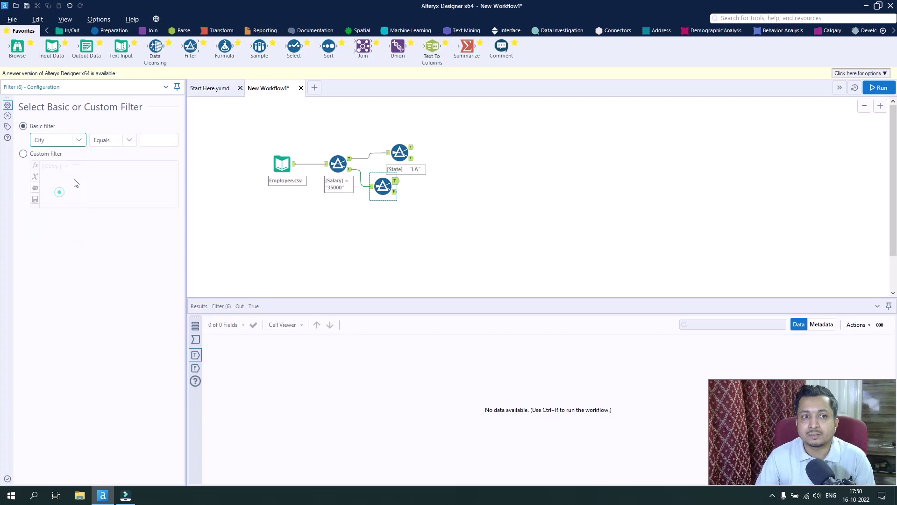
pyautogui.click(164, 141)
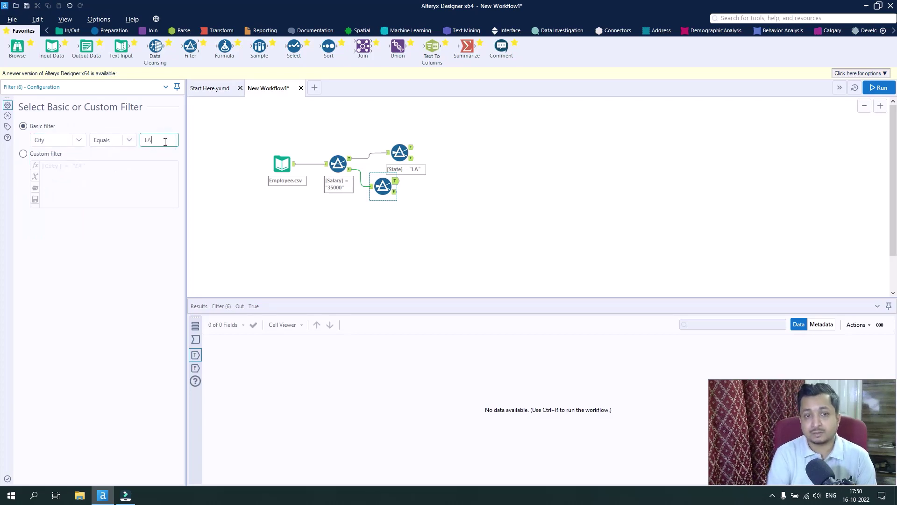
pyautogui.write('LA')
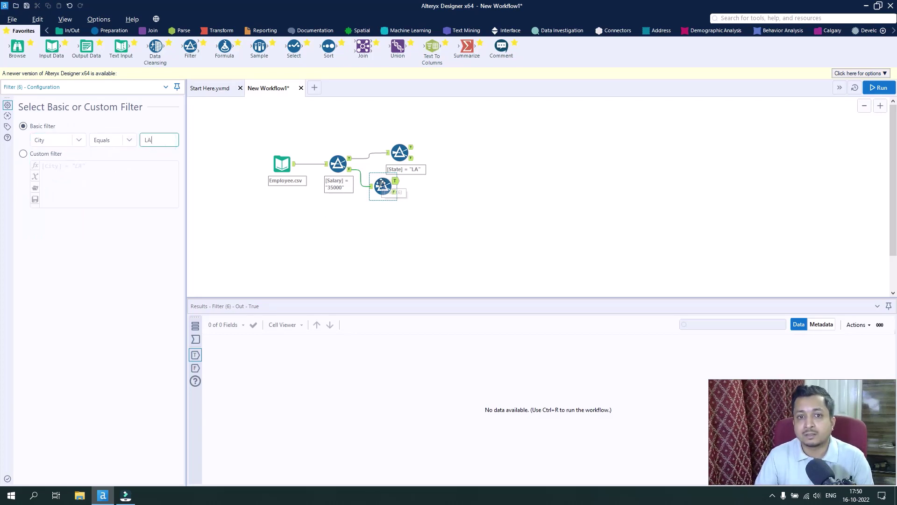
pyautogui.moveTo(382, 186); pyautogui.dragTo(398, 209)
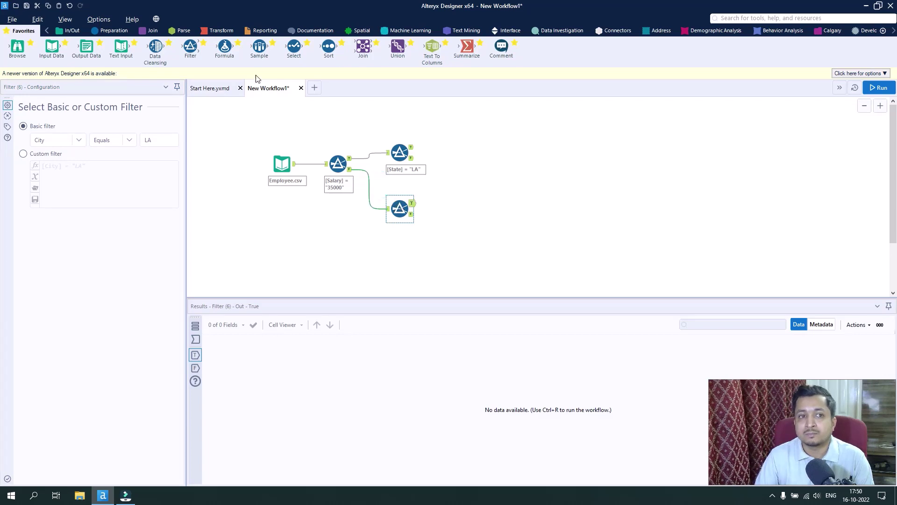
# Add a Formula after the City filter creating a Favourite Office column with expression "RampUp".
pyautogui.moveTo(225, 46); pyautogui.dragTo(450, 204)
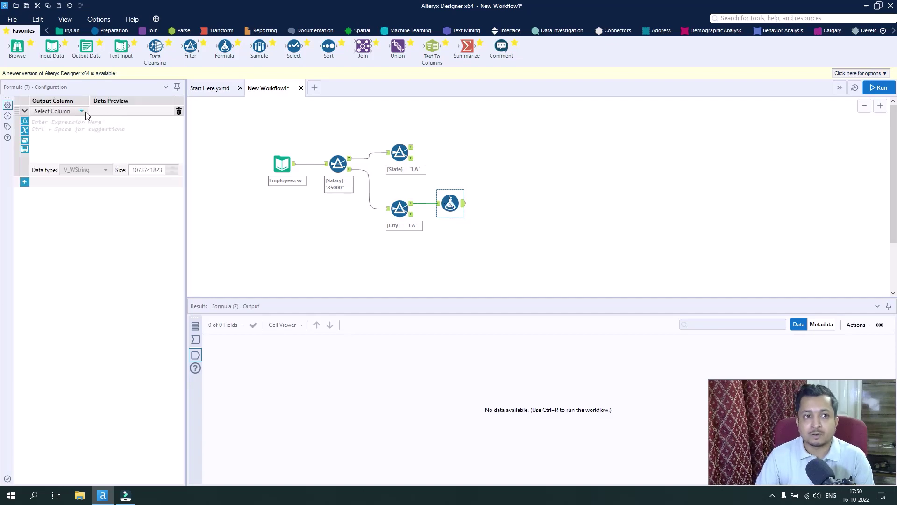
pyautogui.click(86, 111)
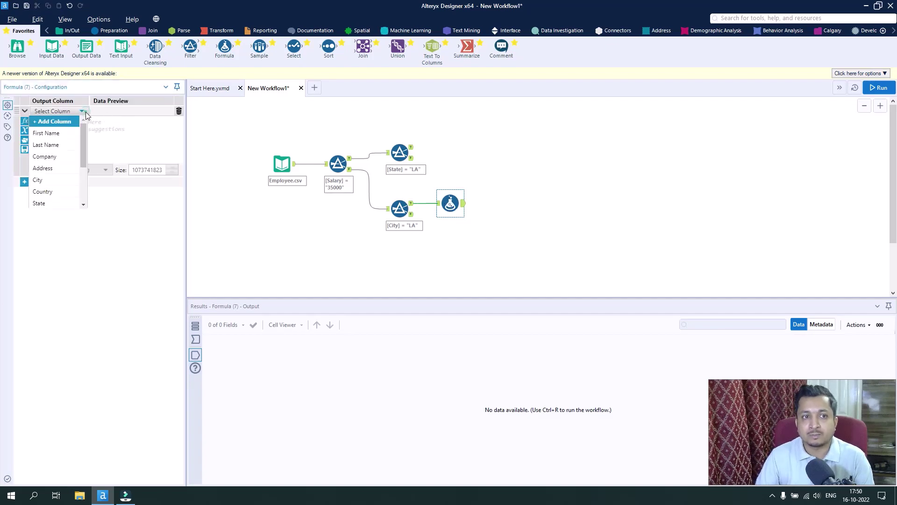
pyautogui.click(57, 122)
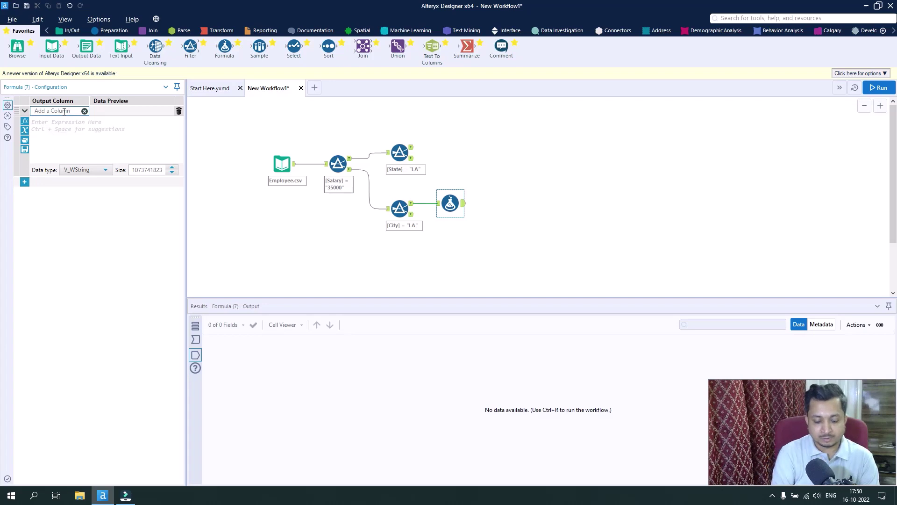
pyautogui.write('P')
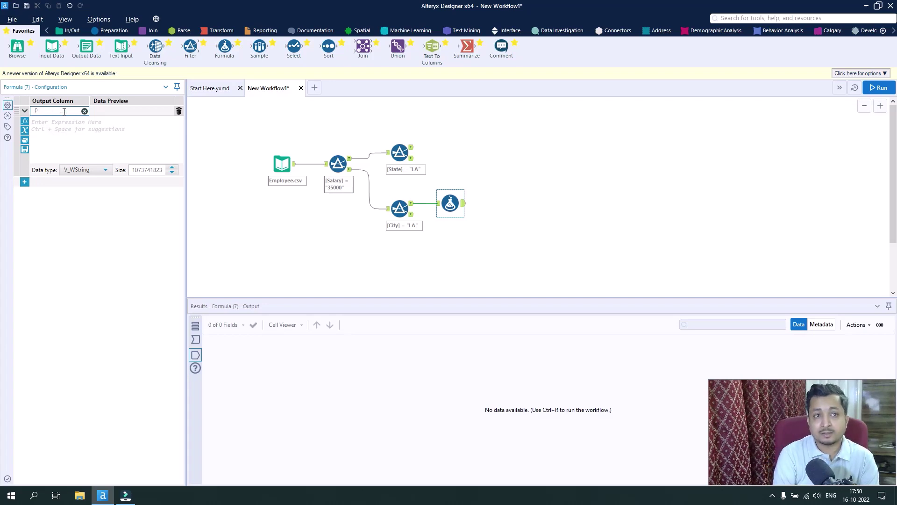
pyautogui.press('BackSpace')
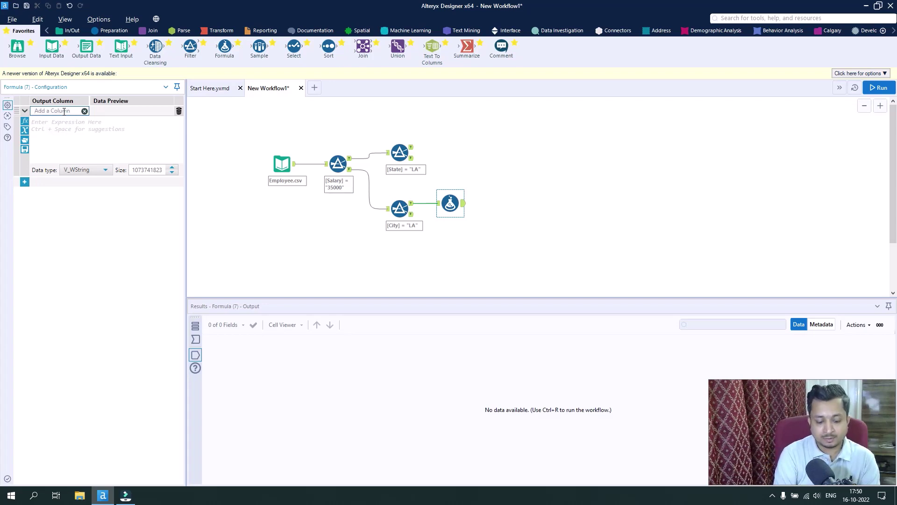
pyautogui.write('Favourite Office')
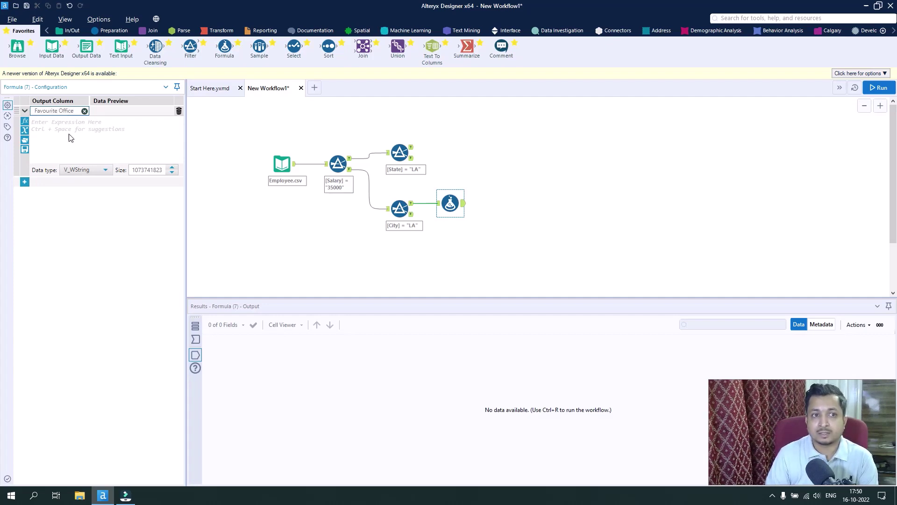
pyautogui.click(69, 137)
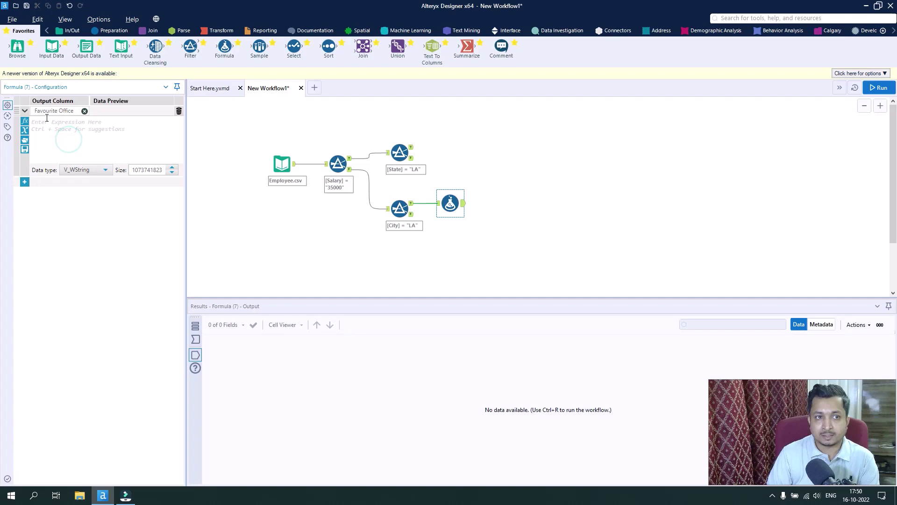
pyautogui.write('"Ramp')
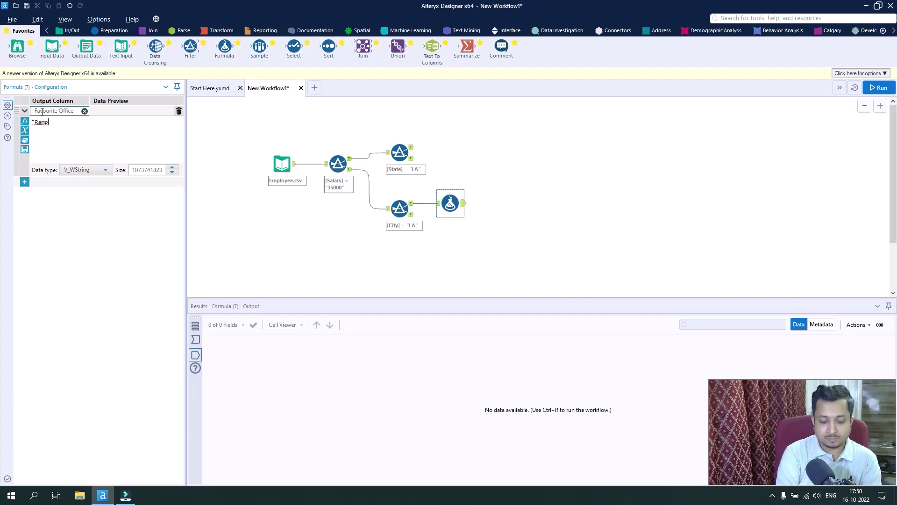
pyautogui.write('Up"')
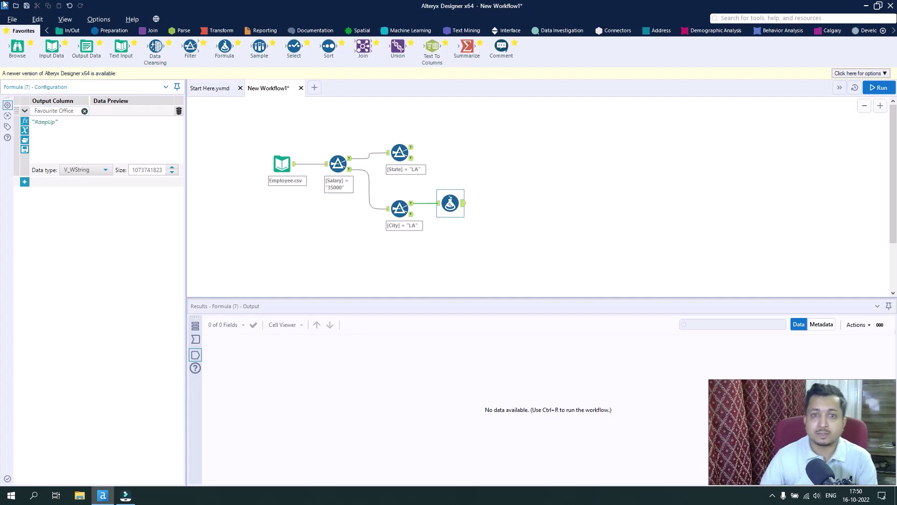
# Add a Formula after the State filter creating a Favourite Office column with expression "RampDown".
pyautogui.moveTo(224, 46); pyautogui.dragTo(455, 145)
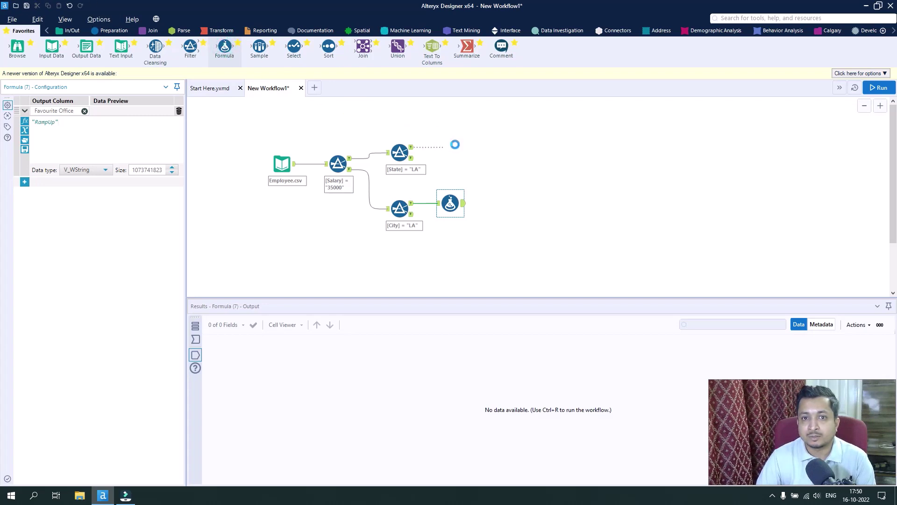
pyautogui.click(82, 111)
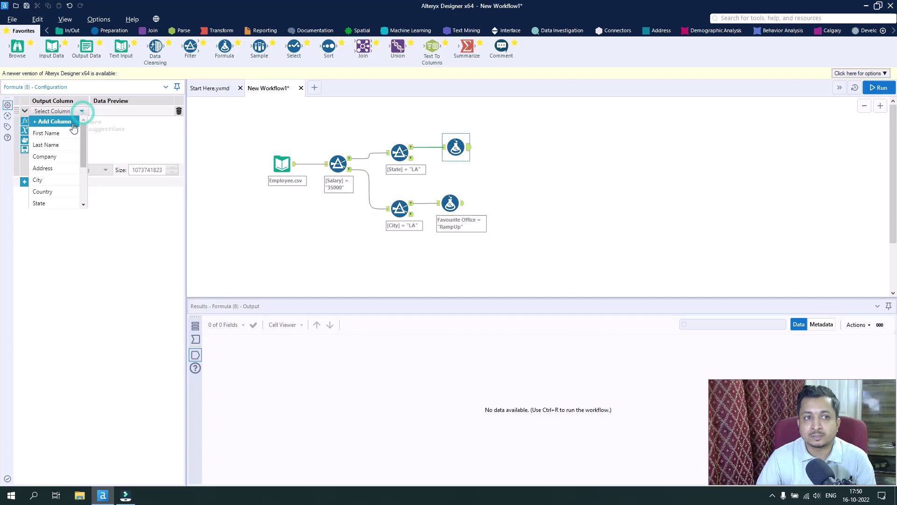
pyautogui.click(65, 121)
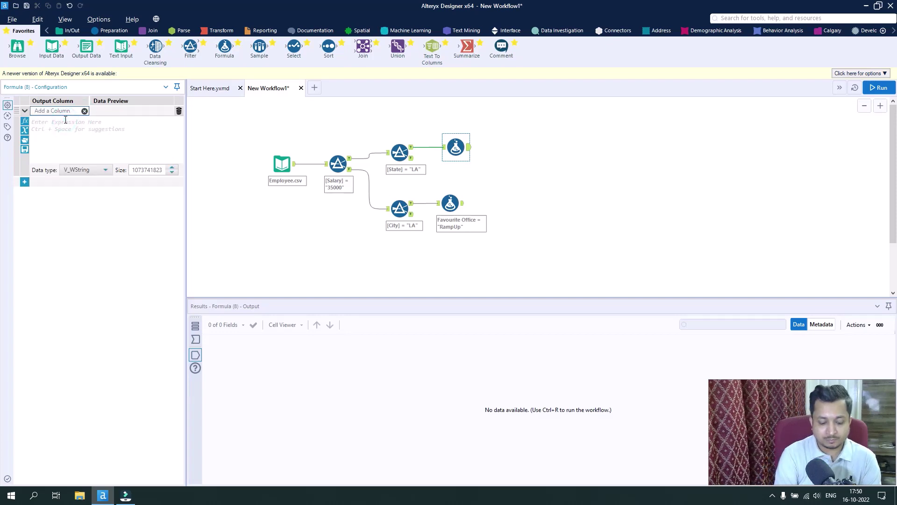
pyautogui.write('Facourite Office')
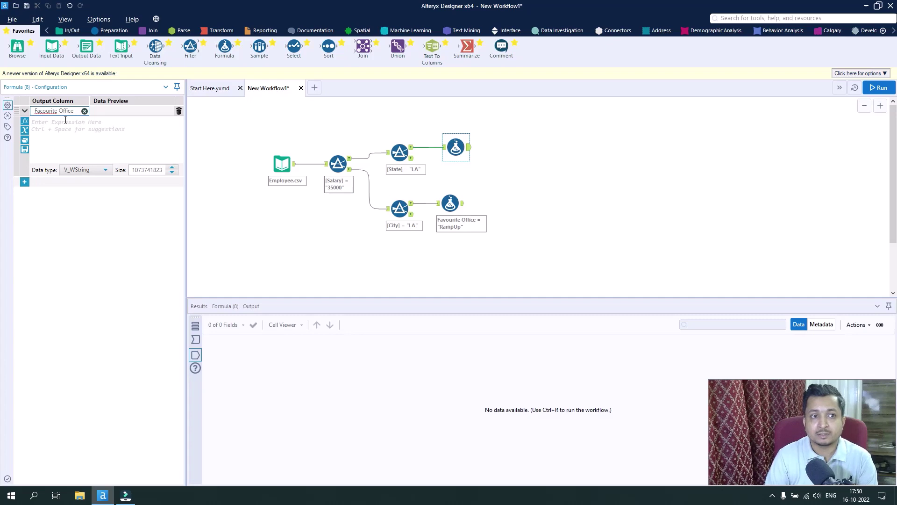
pyautogui.press('BackSpace')
pyautogui.write('v')
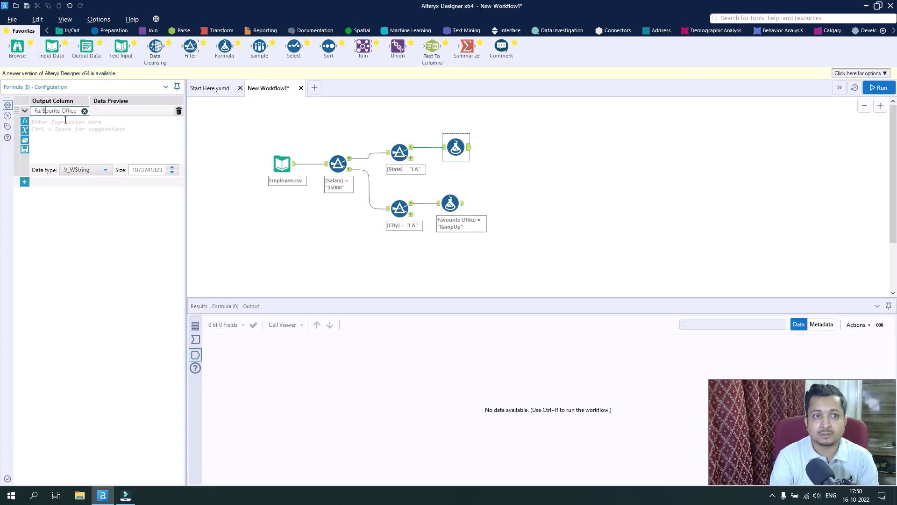
pyautogui.press('BackSpace')
pyautogui.write('b')
pyautogui.press('BackSpace')
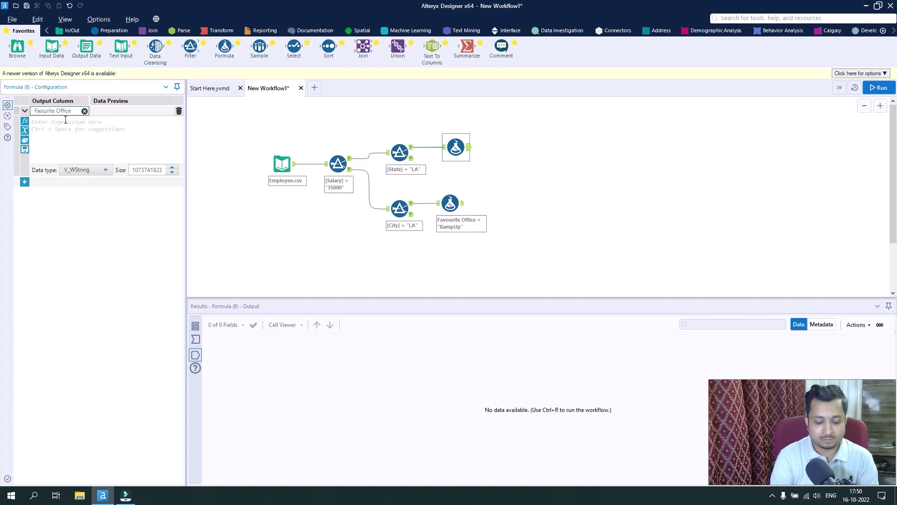
pyautogui.write('v')
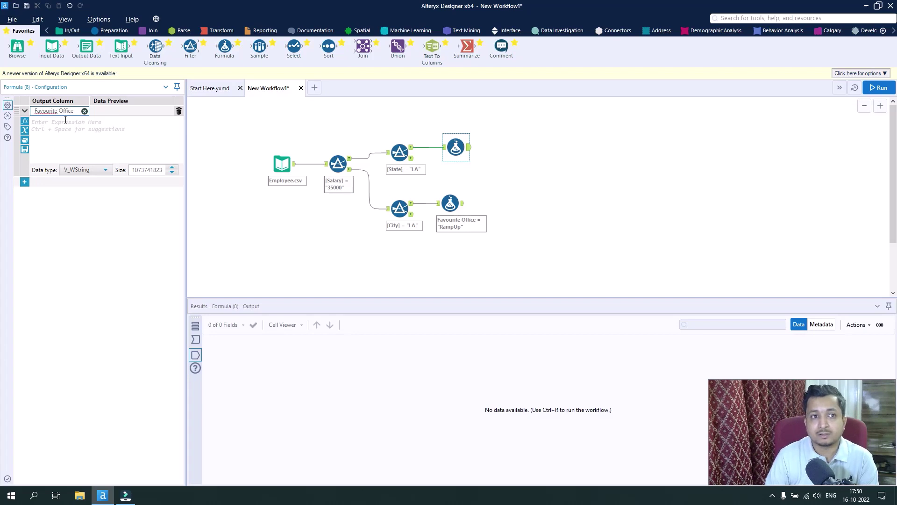
pyautogui.click(73, 130)
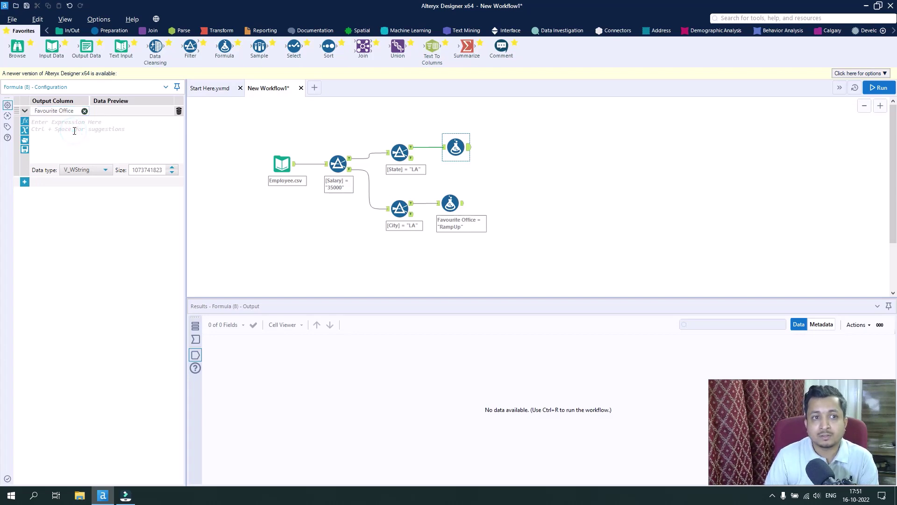
pyautogui.write('"RampDo')
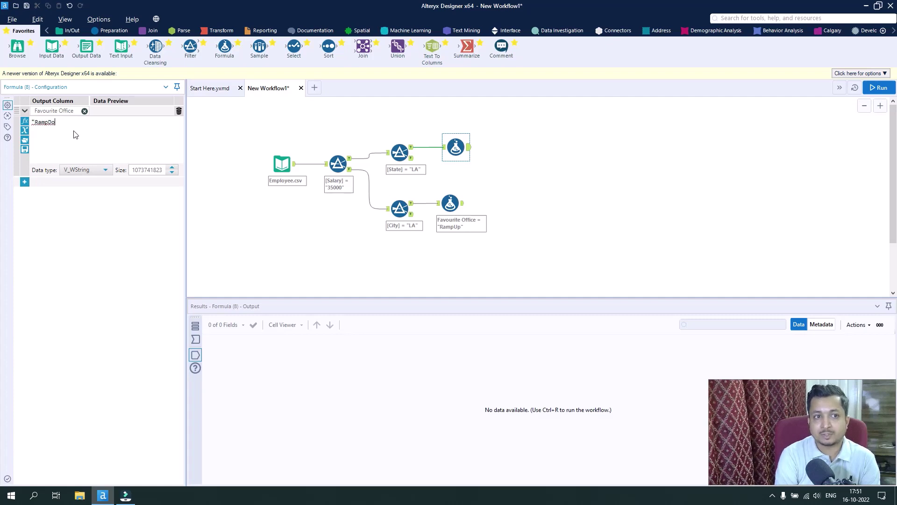
pyautogui.write('wn"')
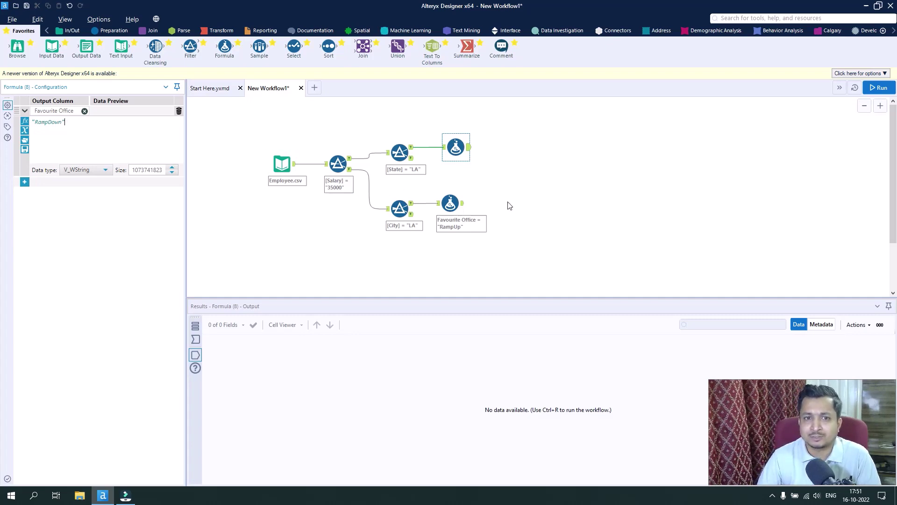
# Run the workflow and spread the RampDown and RampUp formula tools apart on the canvas.
pyautogui.click(887, 90)
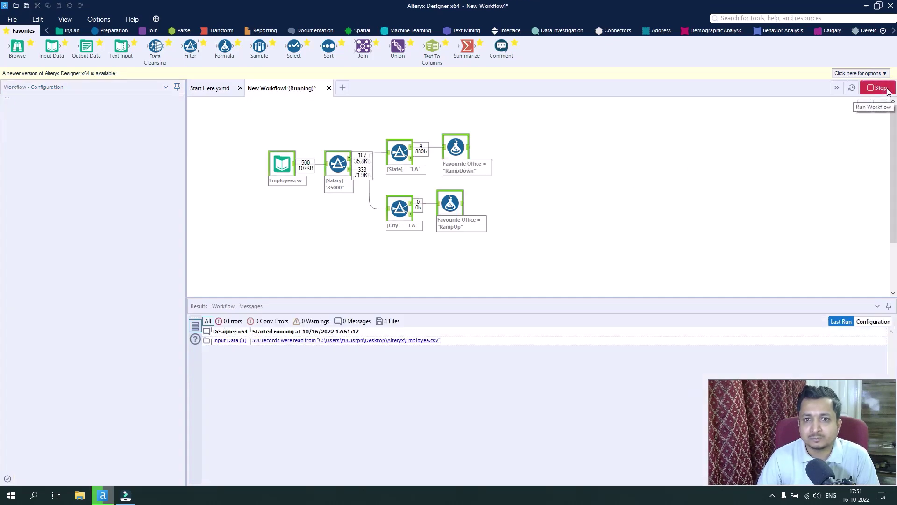
pyautogui.click(545, 285)
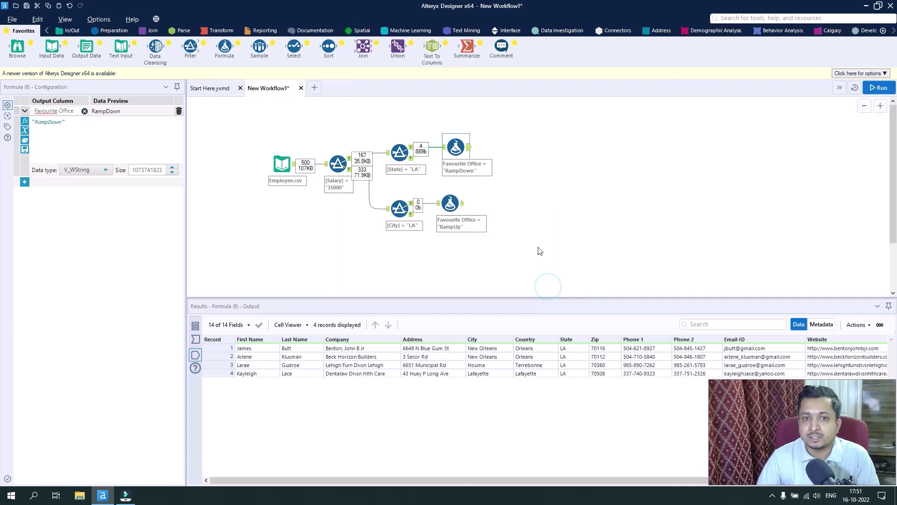
pyautogui.moveTo(457, 149); pyautogui.dragTo(501, 123)
pyautogui.moveTo(450, 203); pyautogui.dragTo(494, 242)
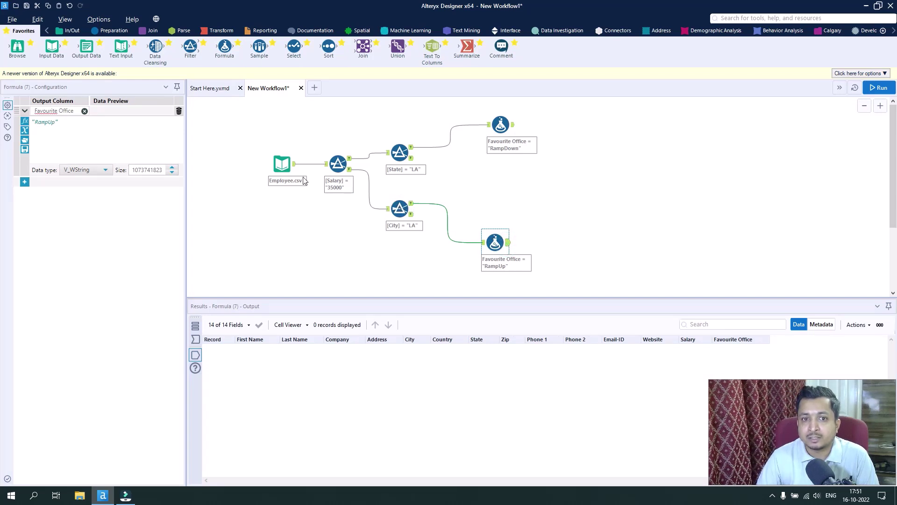
# Inspect the City filter, the empty RampUp output, and RampDown's four LA records.
pyautogui.click(400, 207)
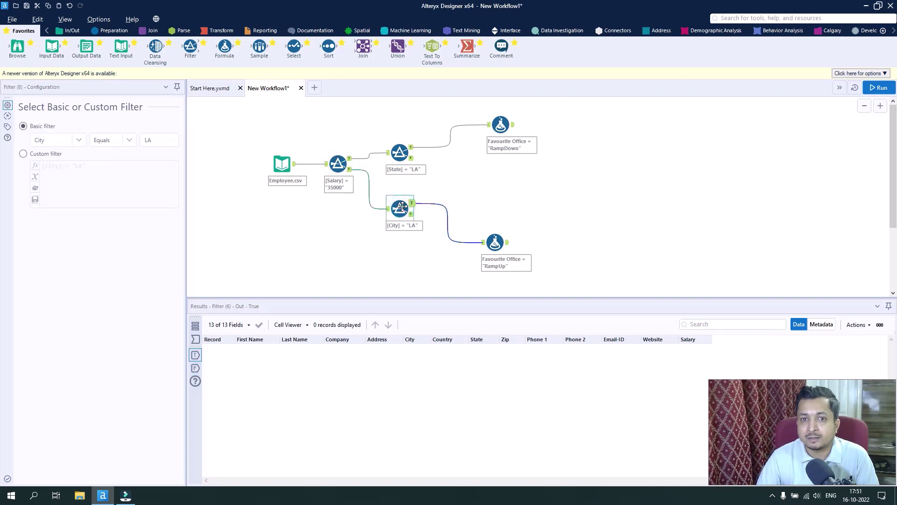
pyautogui.click(495, 242)
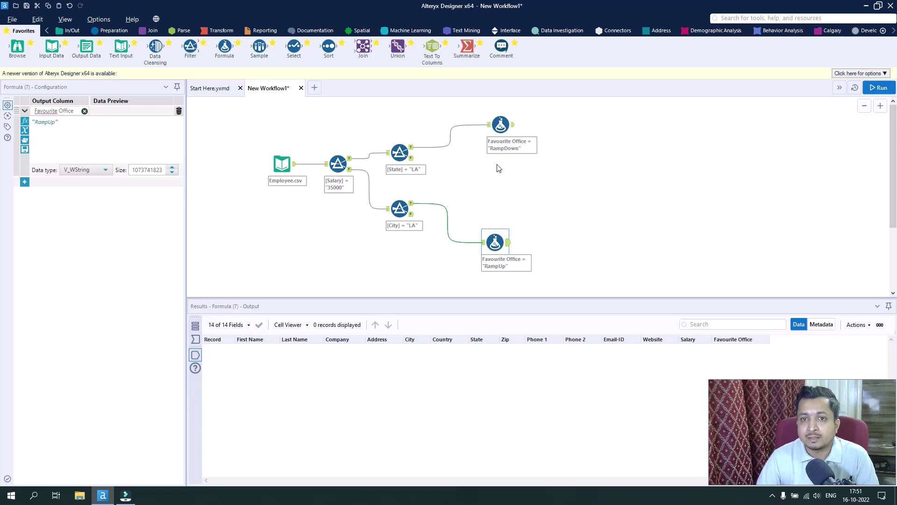
pyautogui.click(497, 132)
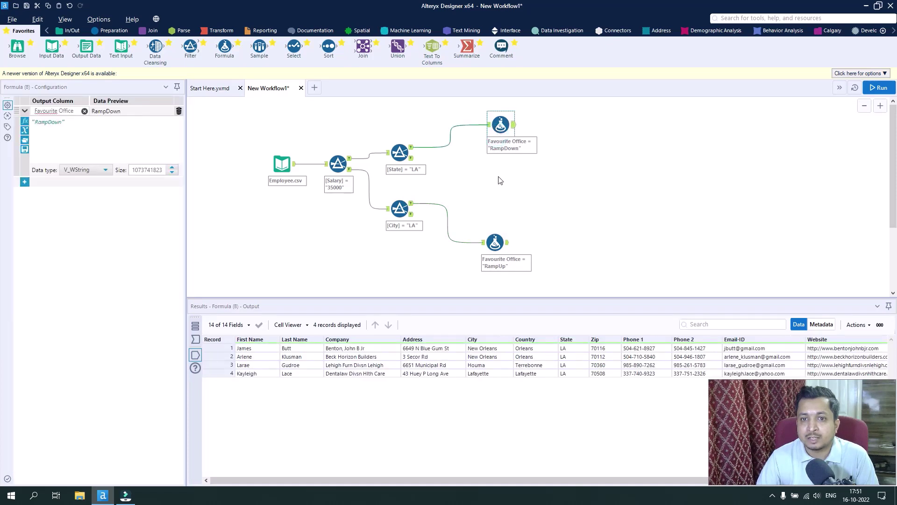
# Reconnect the RampUp formula to the City filter's False output instead of True.
pyautogui.click(442, 209)
pyautogui.press('Delete')
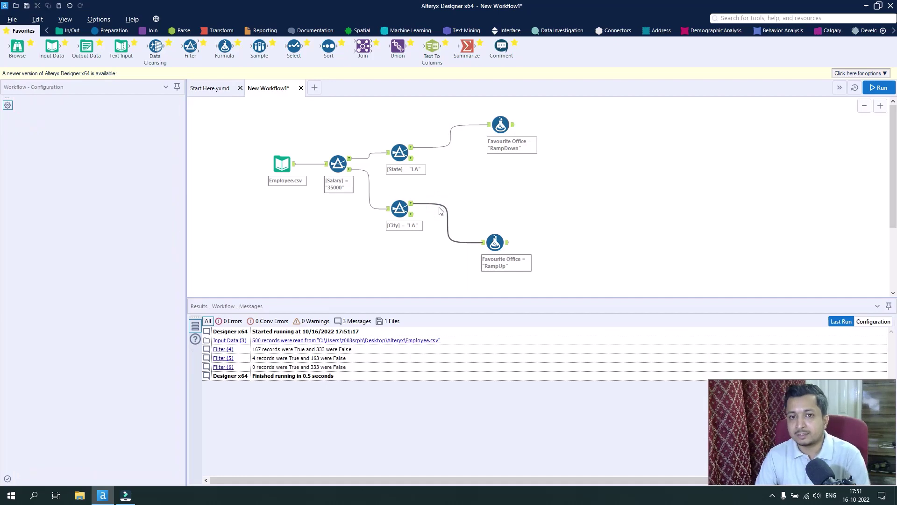
pyautogui.moveTo(412, 214); pyautogui.dragTo(484, 244)
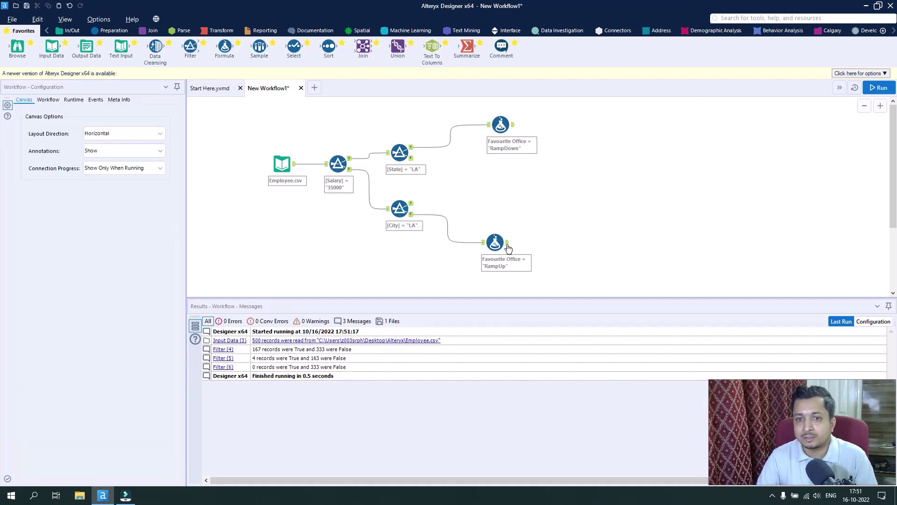
# Rerun the workflow and check RampUp's 333 records and the RampDown formula.
pyautogui.click(880, 89)
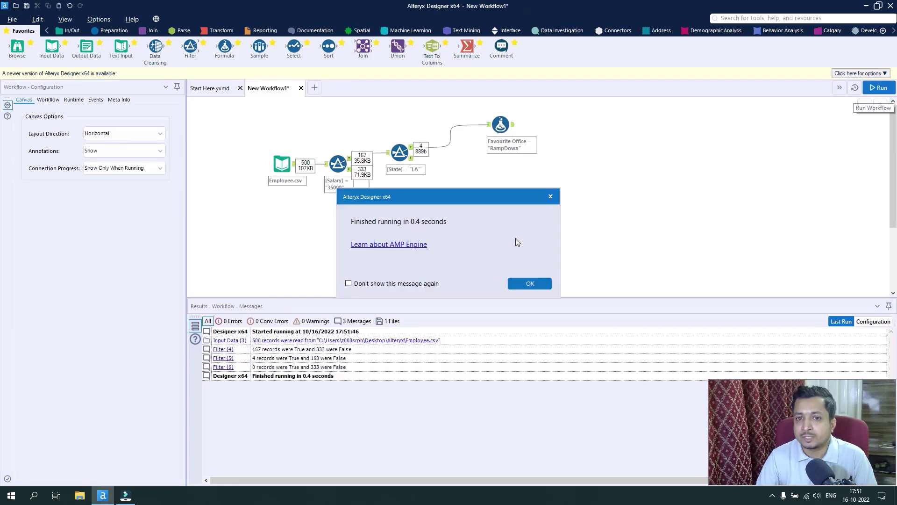
pyautogui.click(530, 283)
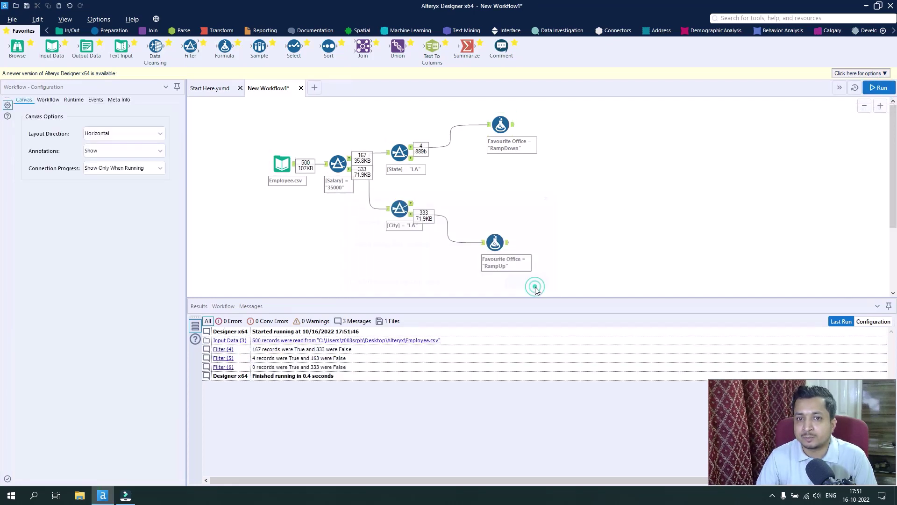
pyautogui.click(496, 241)
pyautogui.click(501, 121)
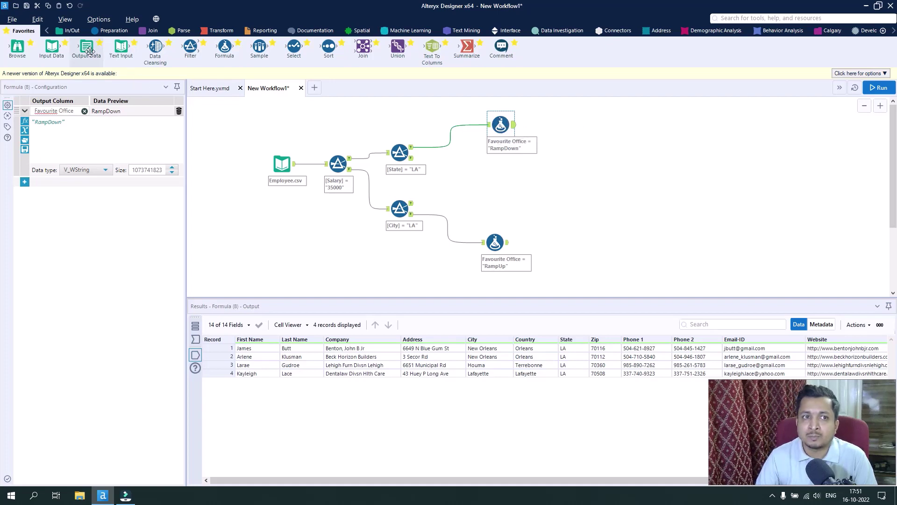
# Write the RampDown branch to out1.xls (Sheet1) and add a second Output Data after RampUp.
pyautogui.moveTo(86, 47); pyautogui.dragTo(567, 125)
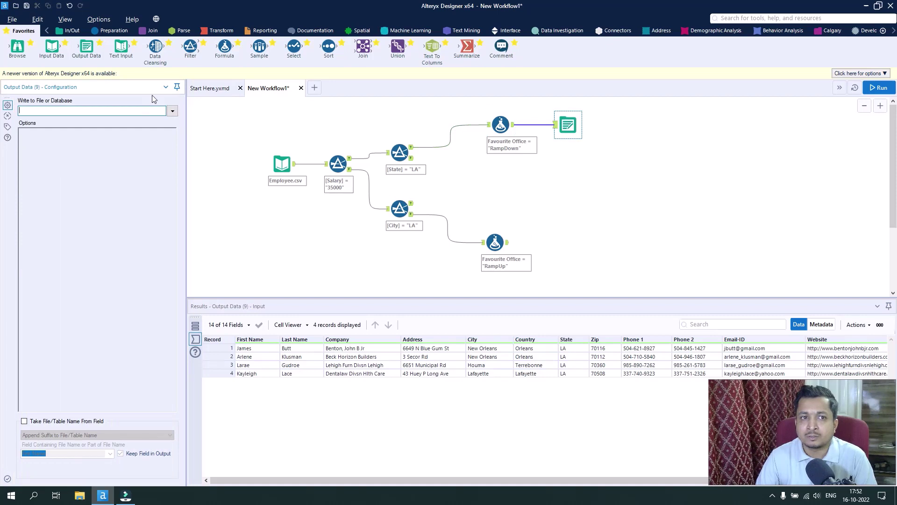
pyautogui.click(172, 111)
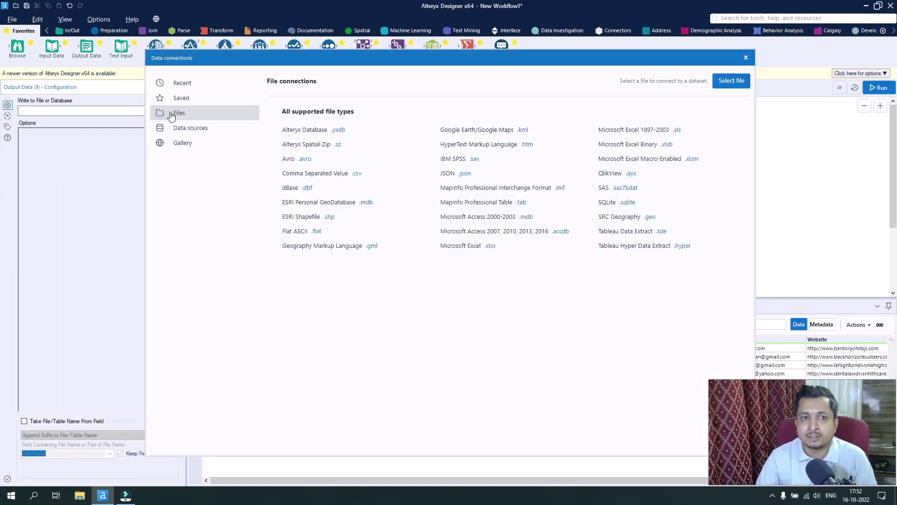
pyautogui.click(678, 131)
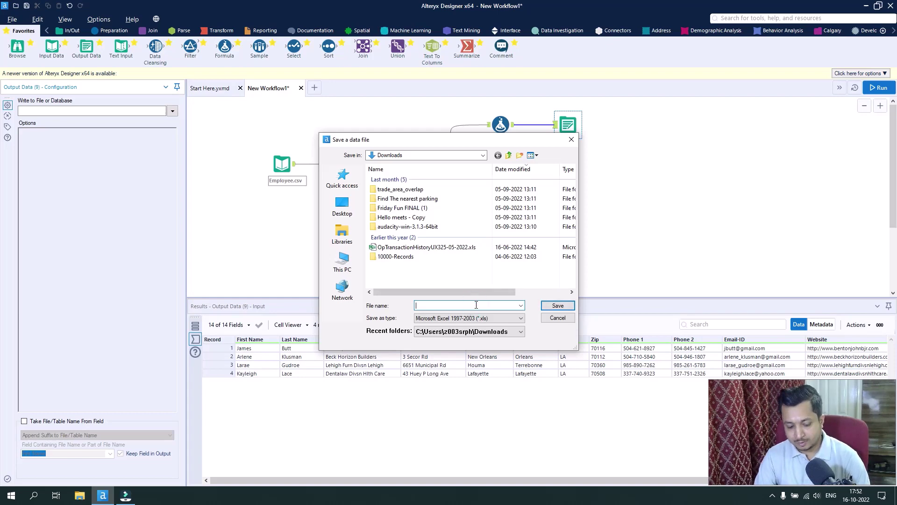
pyautogui.write('out1')
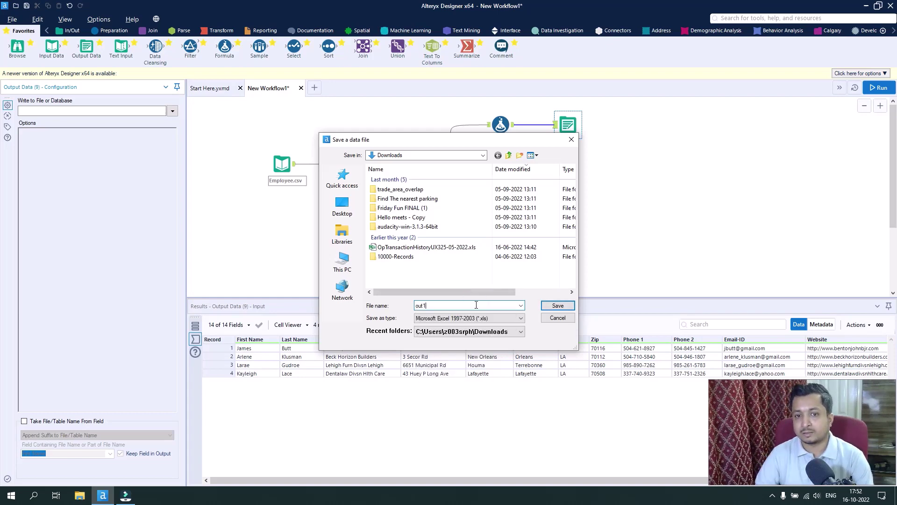
pyautogui.click(558, 305)
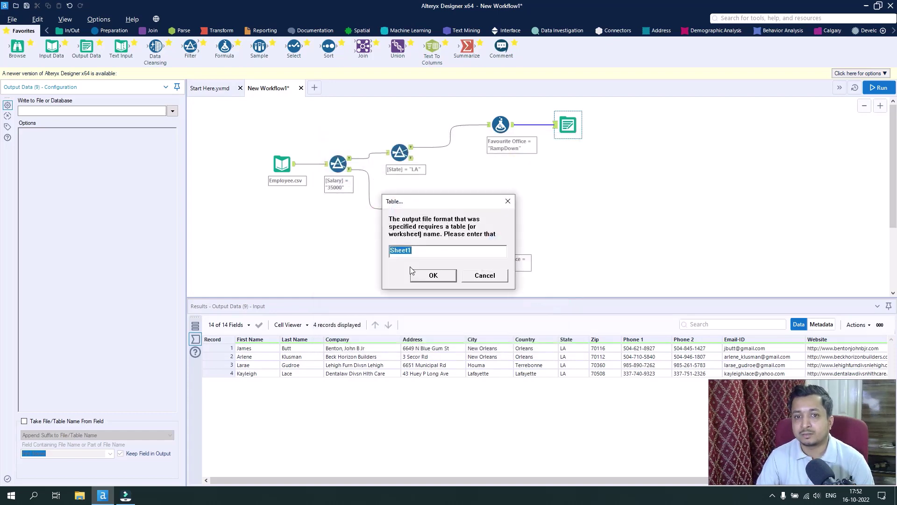
pyautogui.click(434, 276)
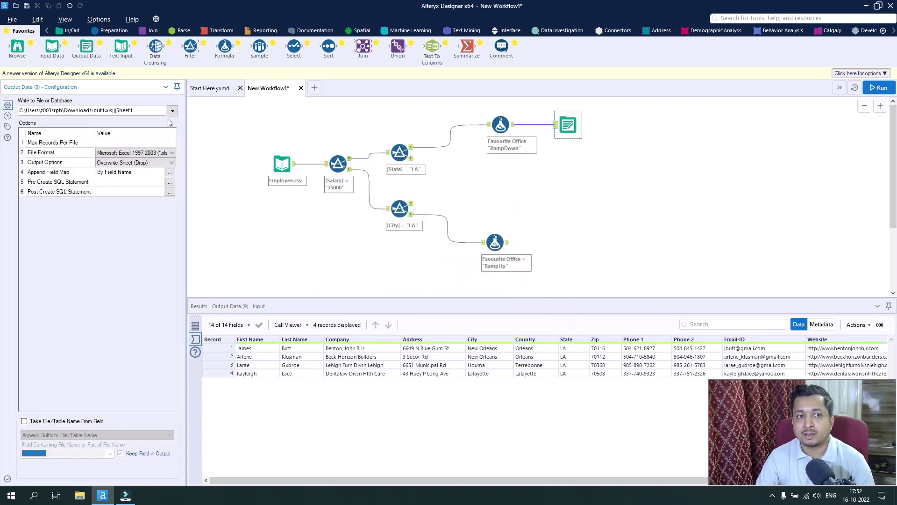
pyautogui.click(207, 148)
pyautogui.moveTo(82, 56); pyautogui.dragTo(550, 238)
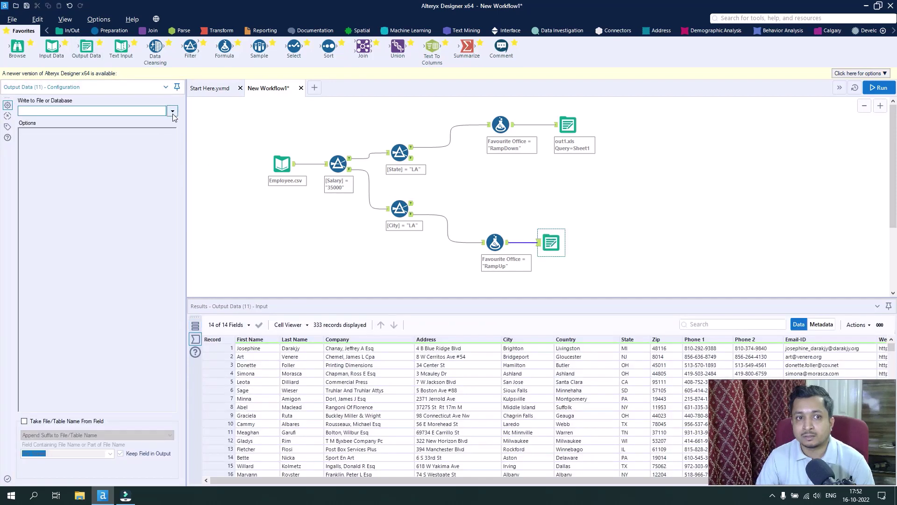
# Set the second output to Excel 1997-2003 file Out2.xls on Sheet1 and verify its settings.
pyautogui.click(173, 113)
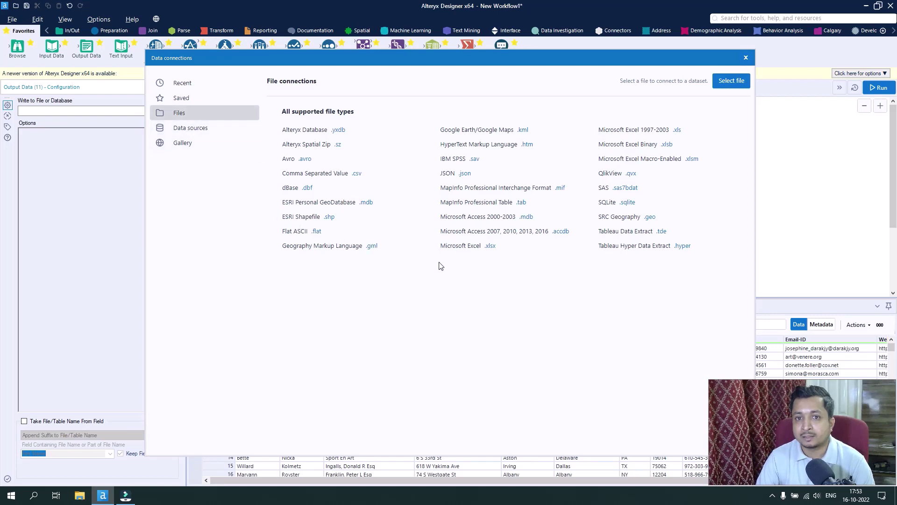
pyautogui.click(677, 131)
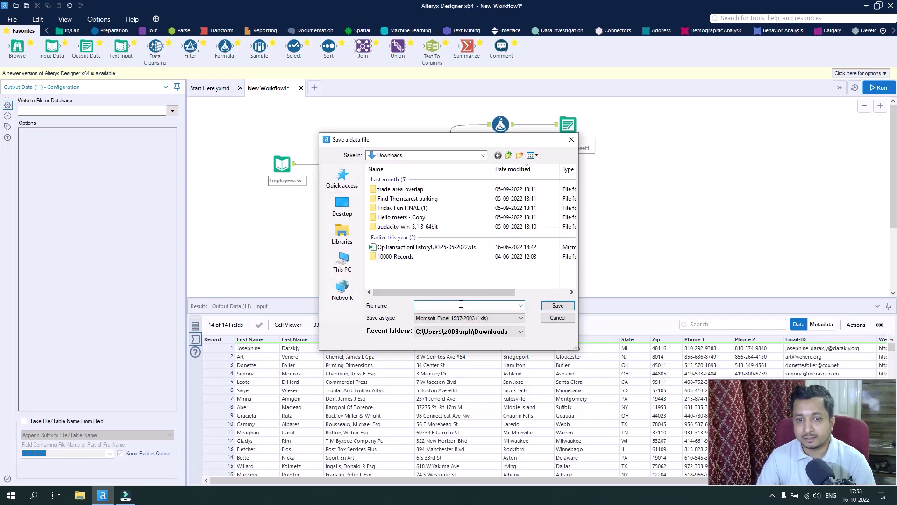
pyautogui.write('Out')
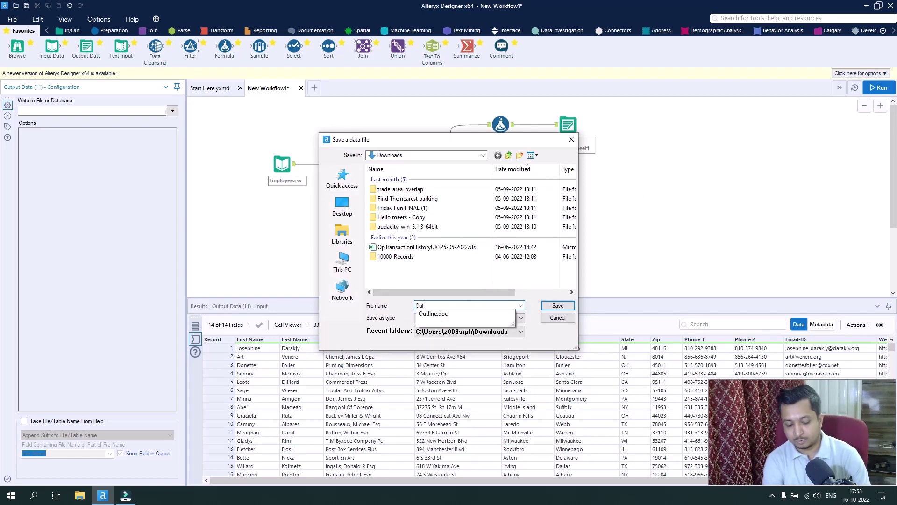
pyautogui.write('1')
pyautogui.press('BackSpace')
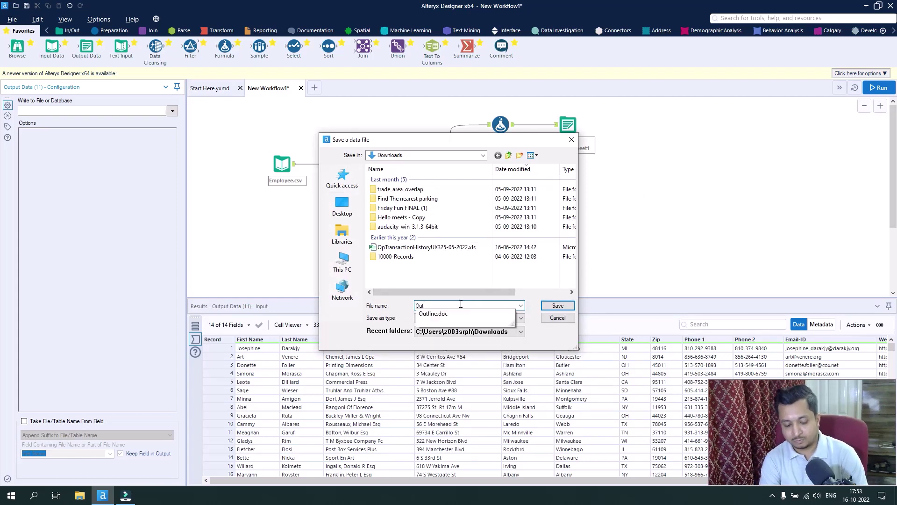
pyautogui.write('2')
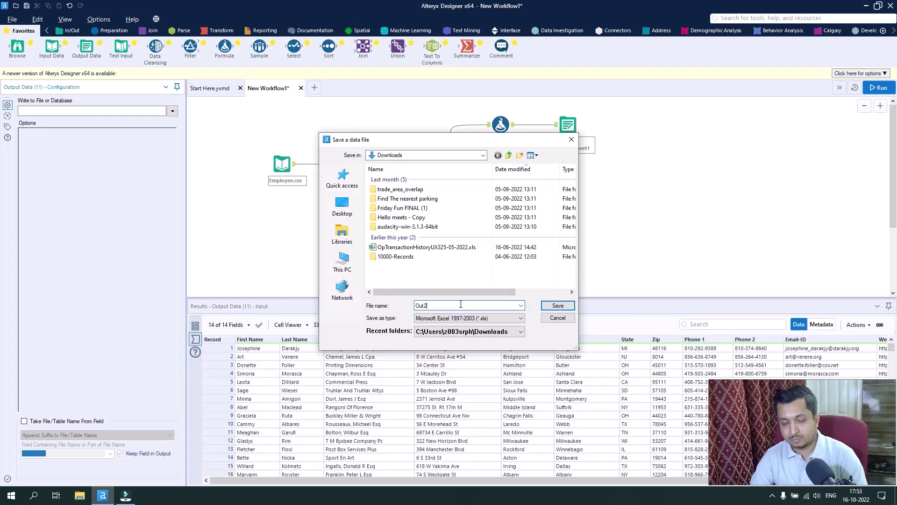
pyautogui.click(567, 310)
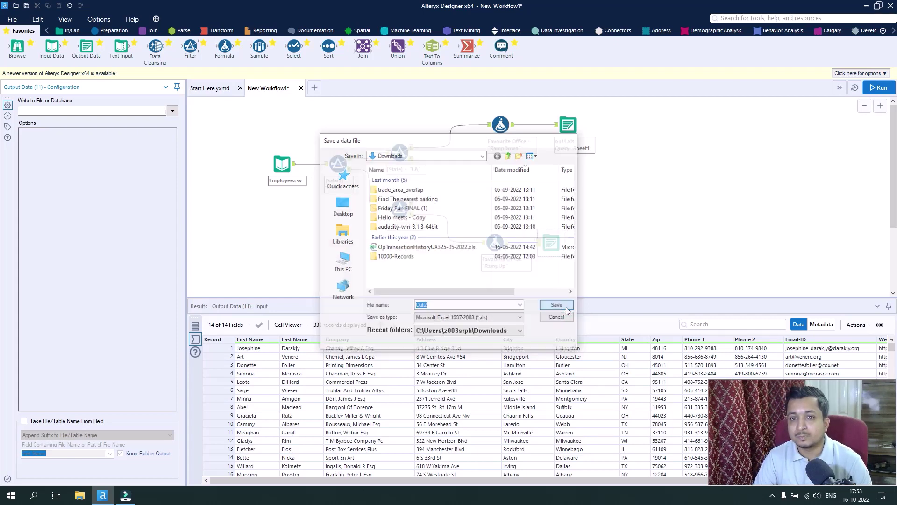
pyautogui.click(455, 279)
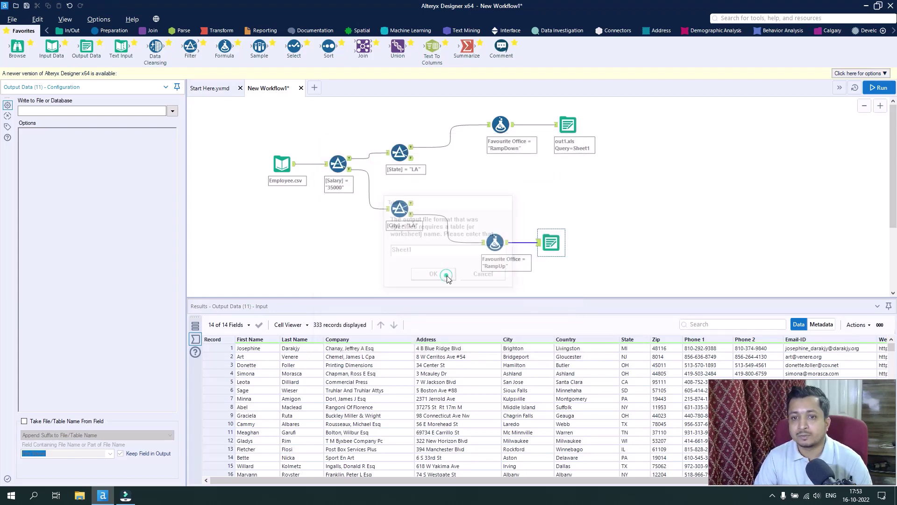
pyautogui.click(634, 226)
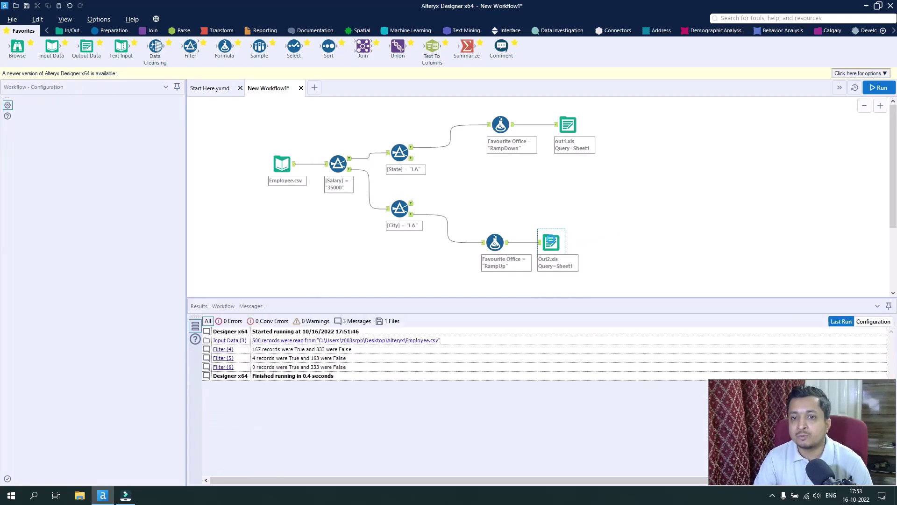
pyautogui.click(561, 234)
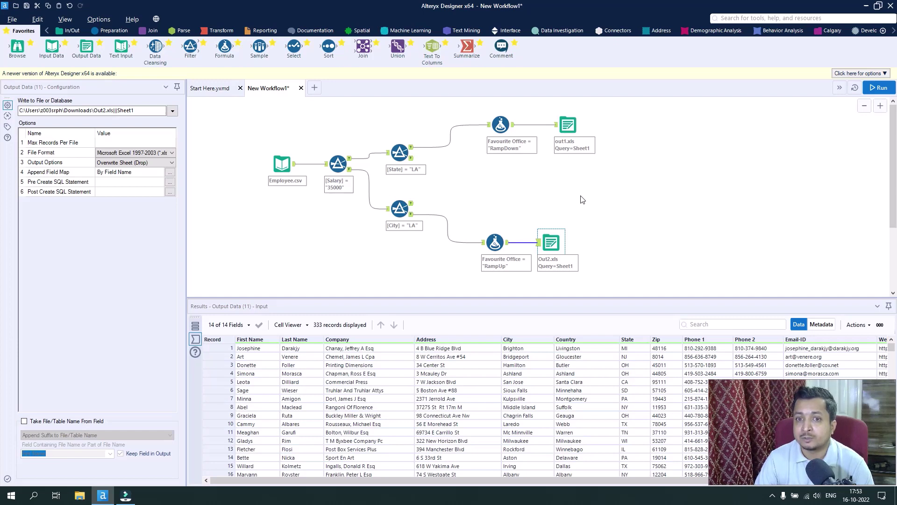
# Group the City filter, RampUp formula and Out2.xls output into Container 12, shifted right of the top branch.
pyautogui.click(601, 242)
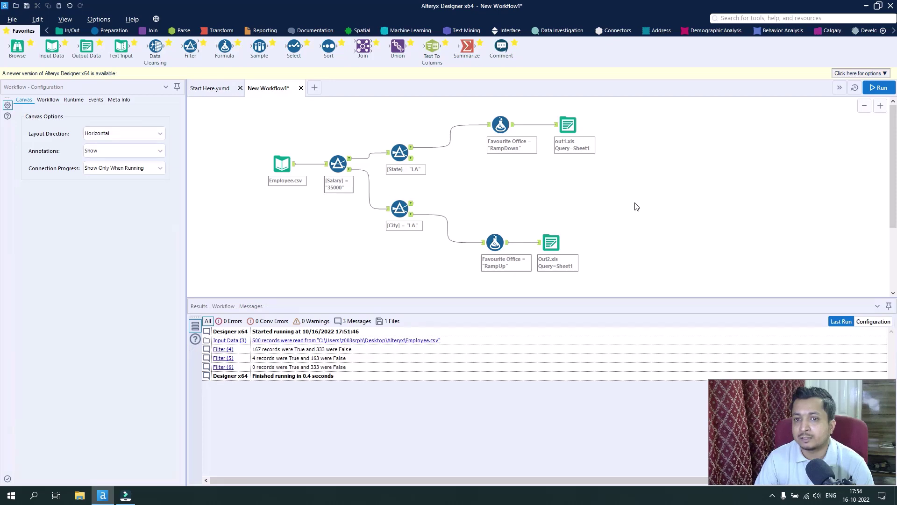
pyautogui.moveTo(644, 191); pyautogui.dragTo(378, 284)
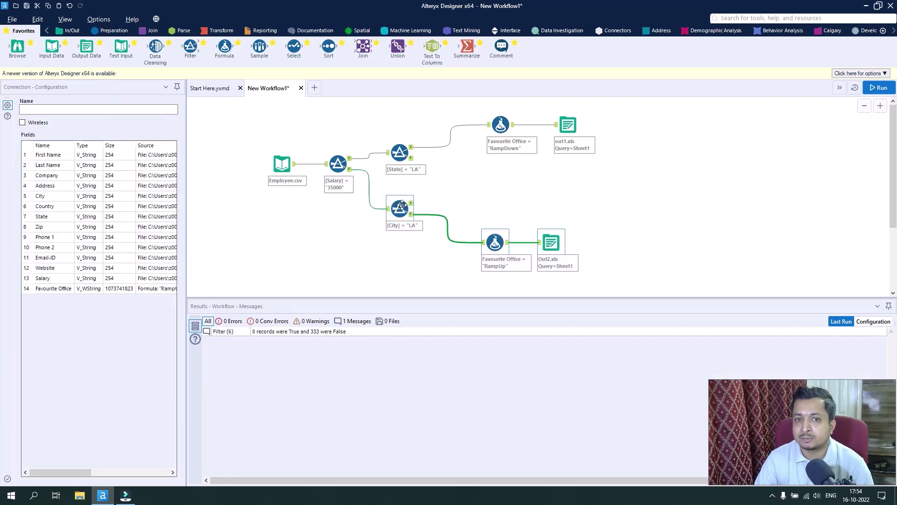
pyautogui.rightClick(402, 204)
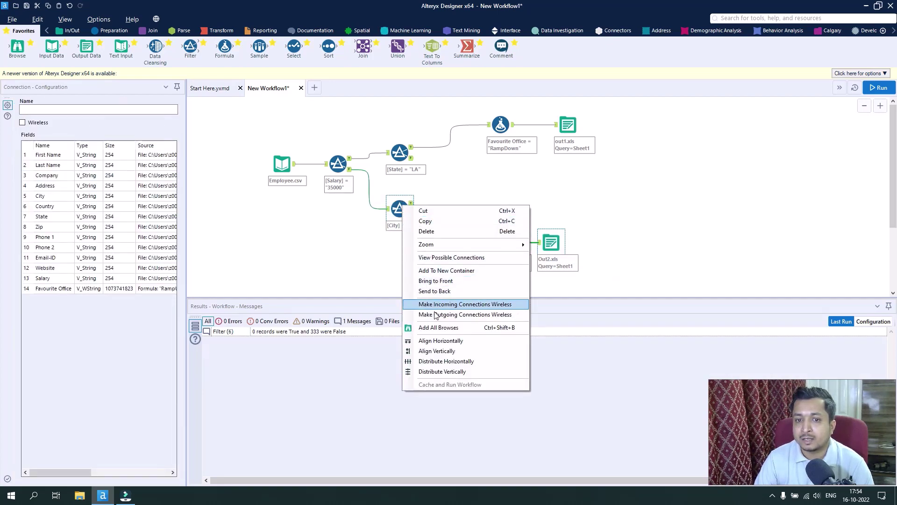
pyautogui.click(468, 271)
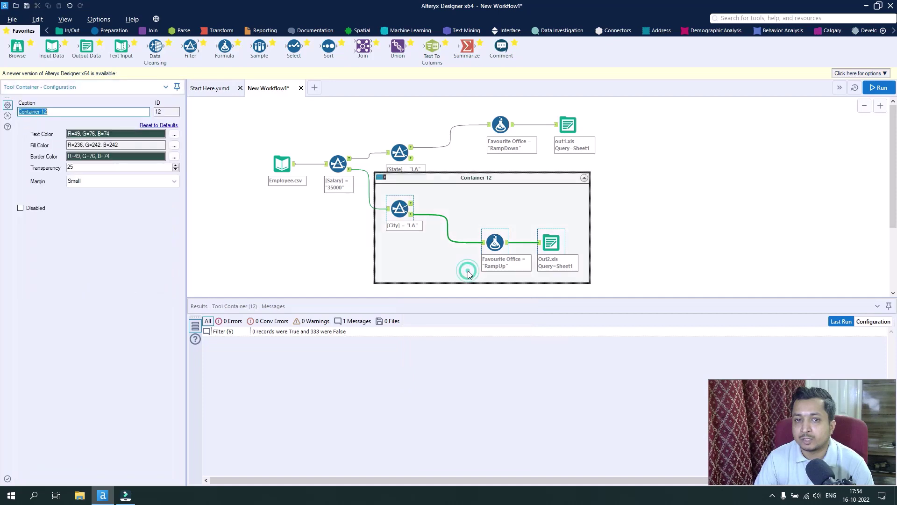
pyautogui.moveTo(491, 178); pyautogui.dragTo(592, 194)
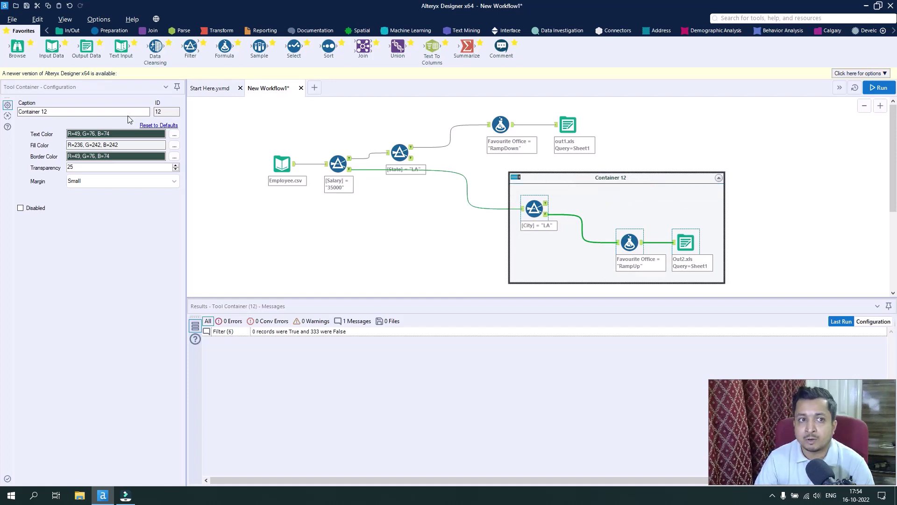
# Replace the Container 12 caption with 'Output not need for now'.
pyautogui.tripleClick(112, 111)
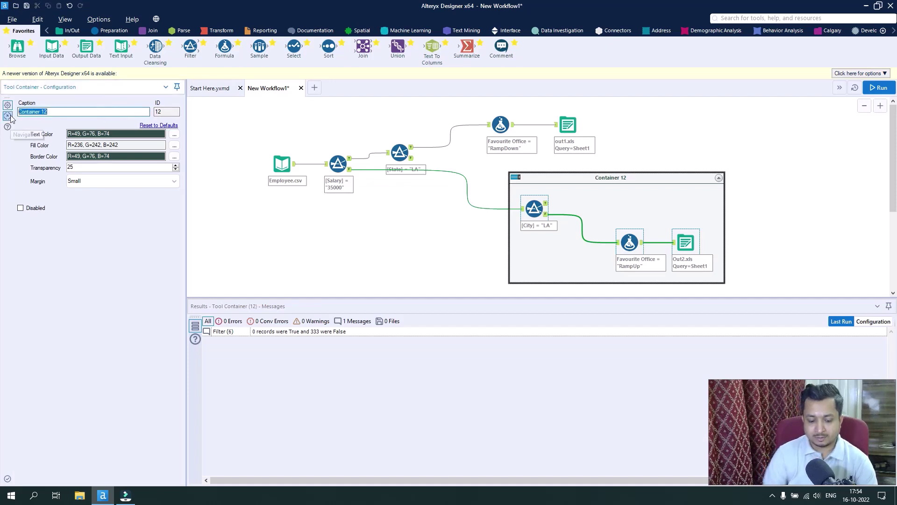
pyautogui.write('C')
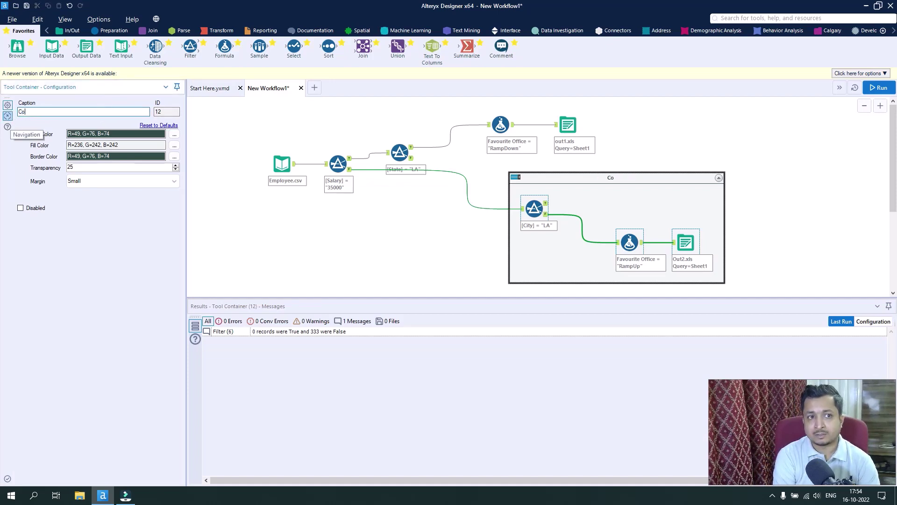
pyautogui.write('O')
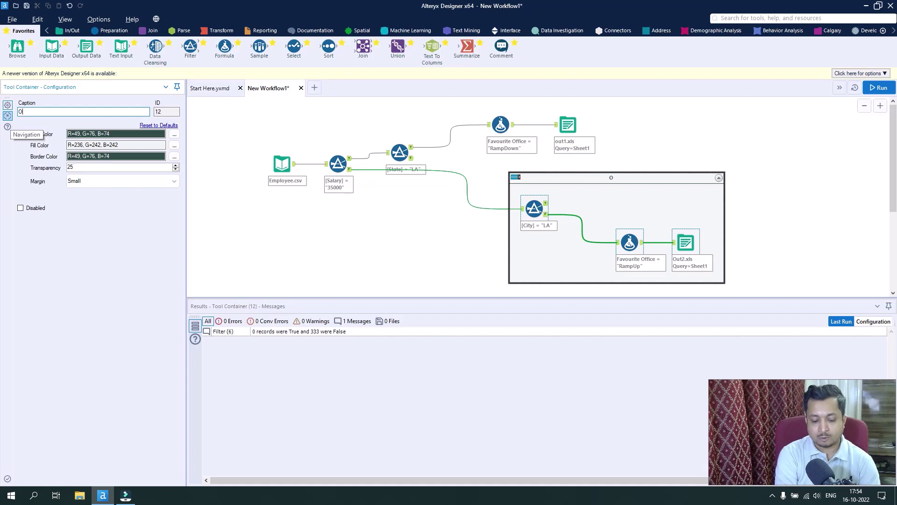
pyautogui.write('utput not need for now')
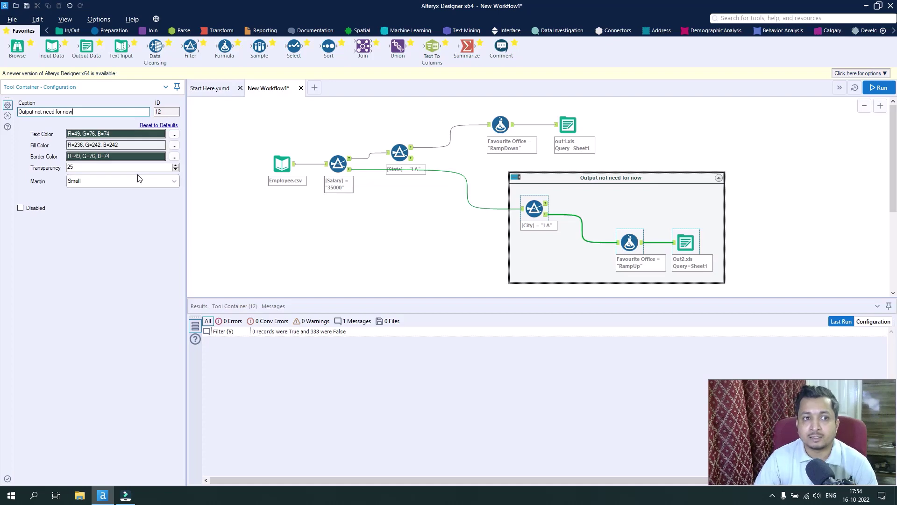
# Set the container's caption text colour to magenta.
pyautogui.click(174, 136)
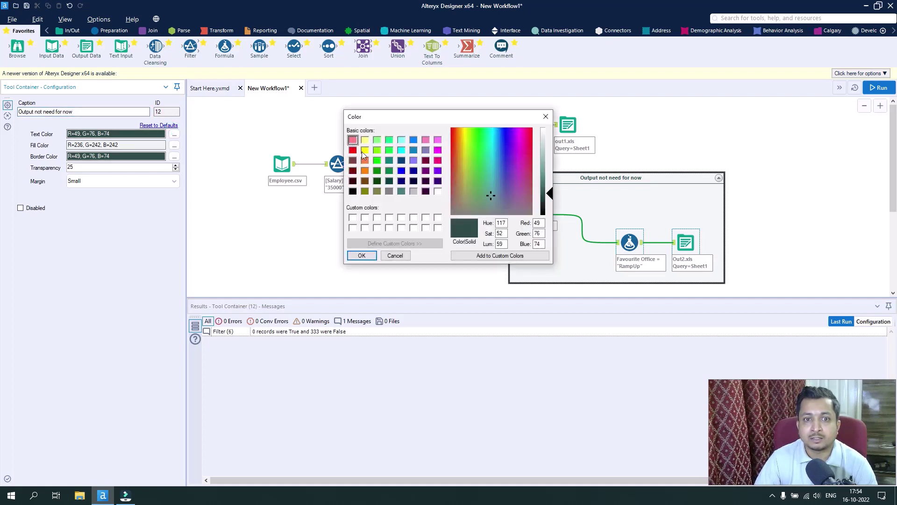
pyautogui.click(426, 142)
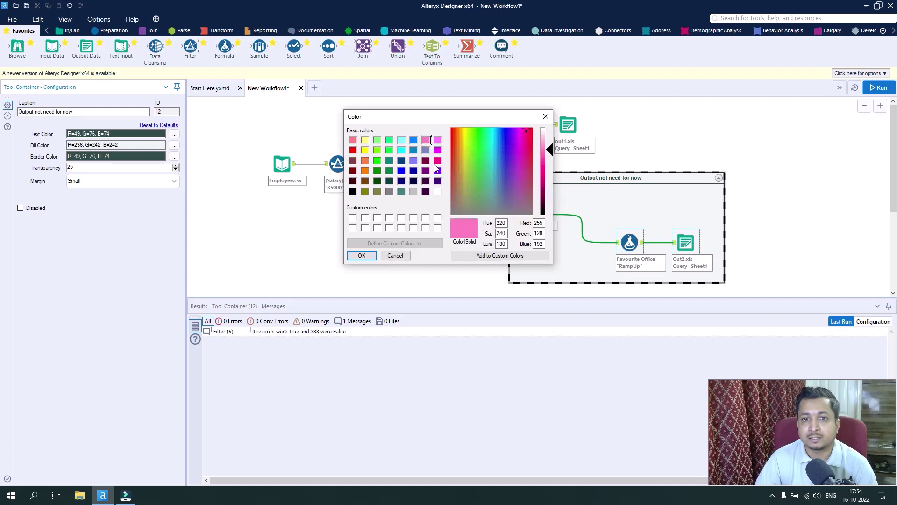
pyautogui.click(436, 162)
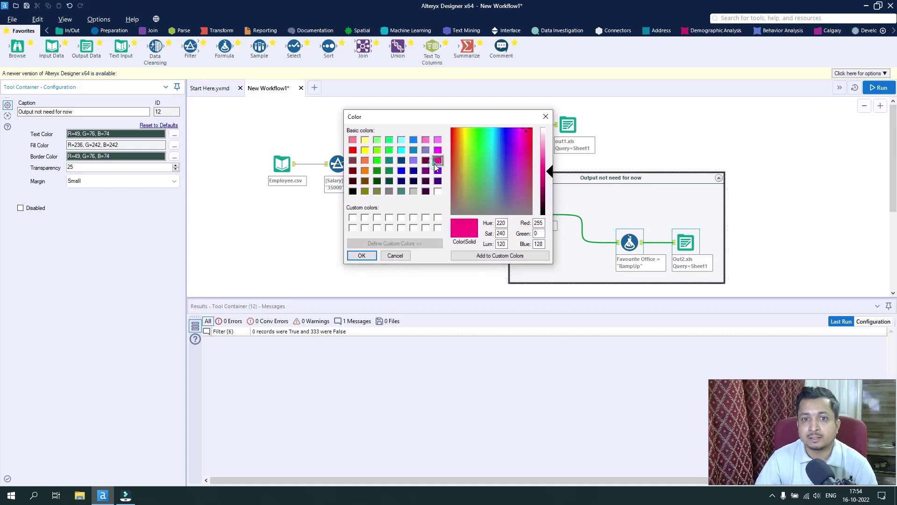
pyautogui.click(362, 255)
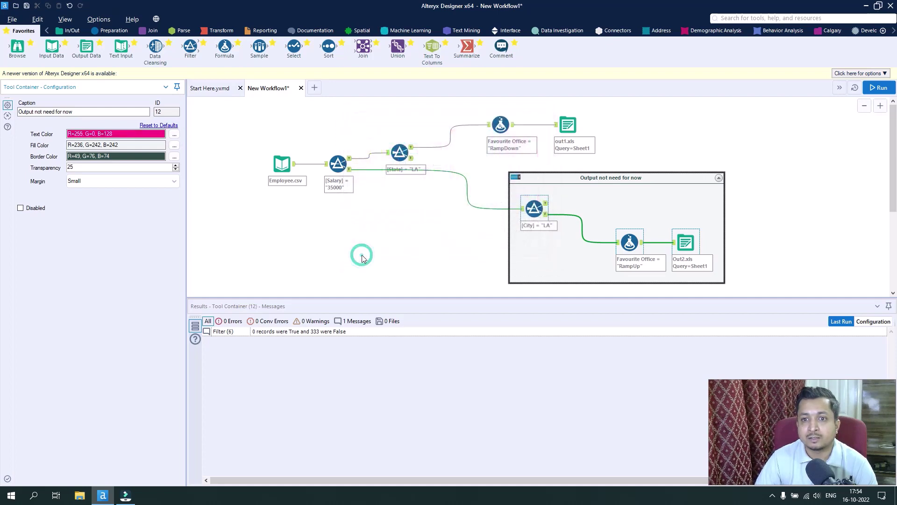
# Give the container a pale lavender fill, then reselect it to check the colours.
pyautogui.click(176, 146)
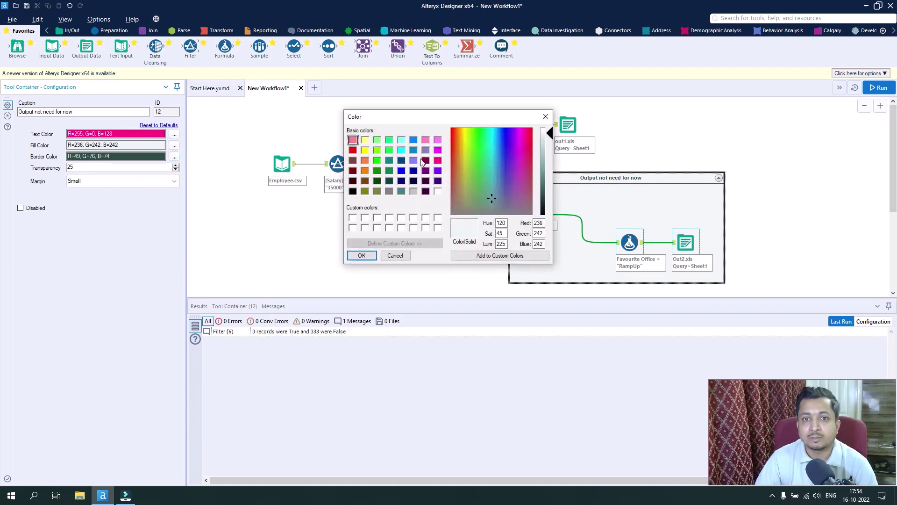
pyautogui.click(507, 142)
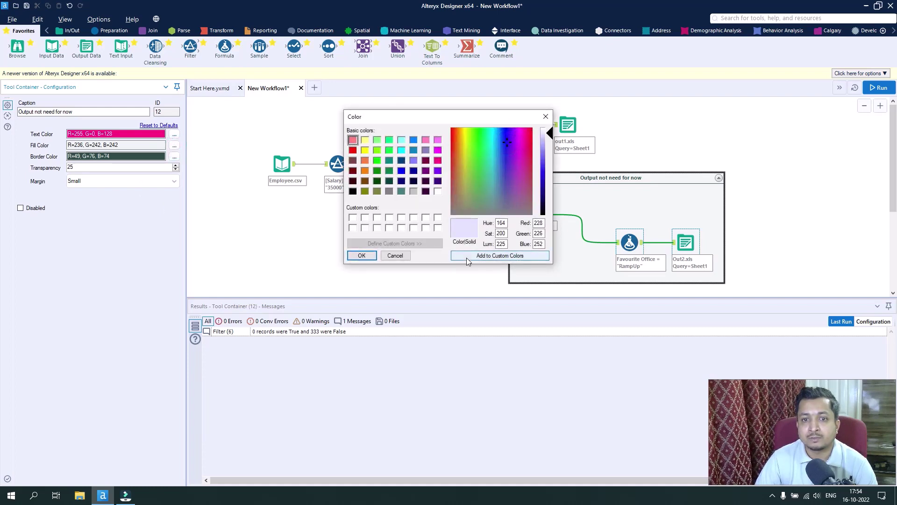
pyautogui.click(361, 255)
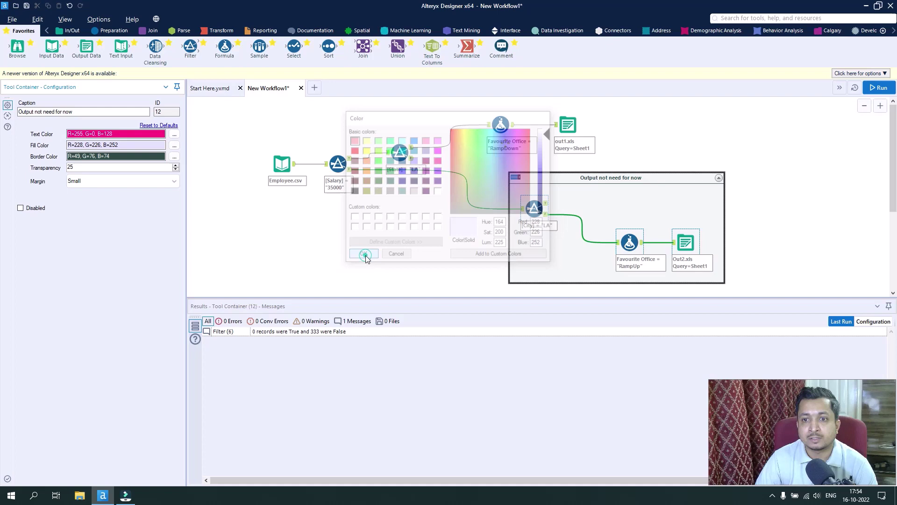
pyautogui.click(759, 225)
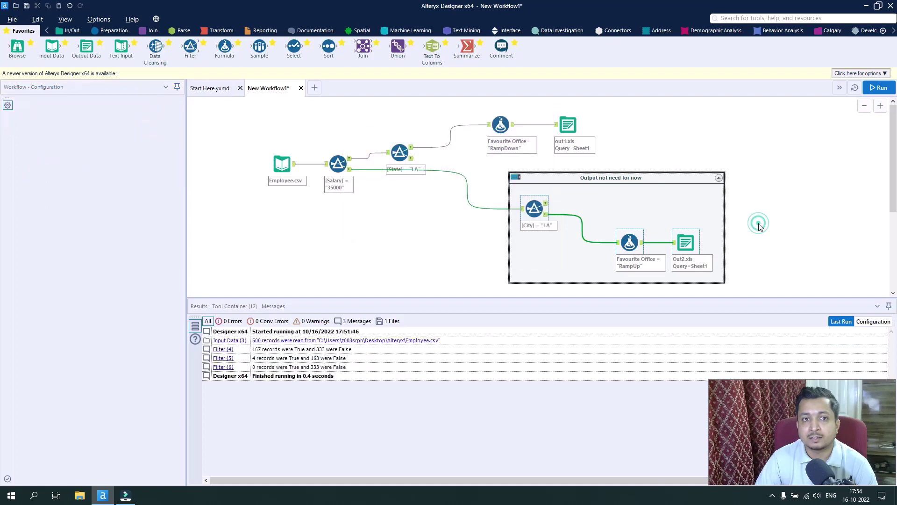
pyautogui.click(616, 187)
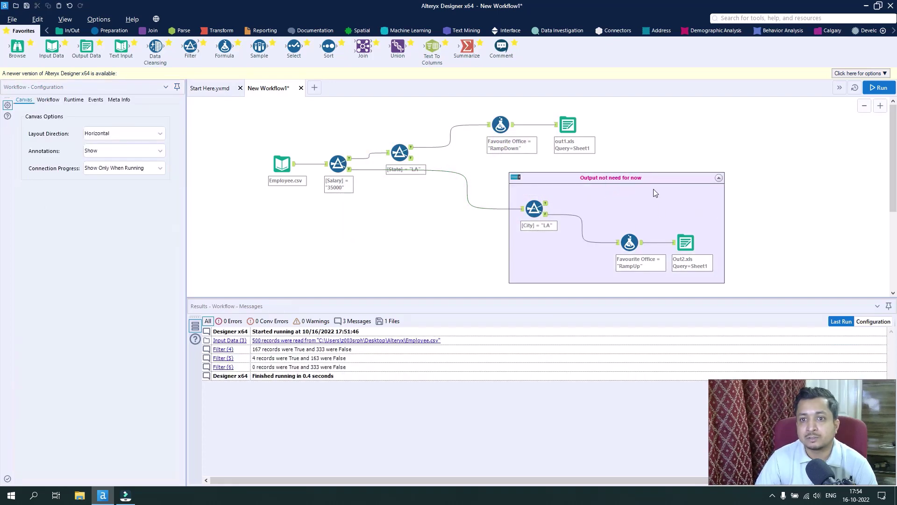
pyautogui.click(657, 175)
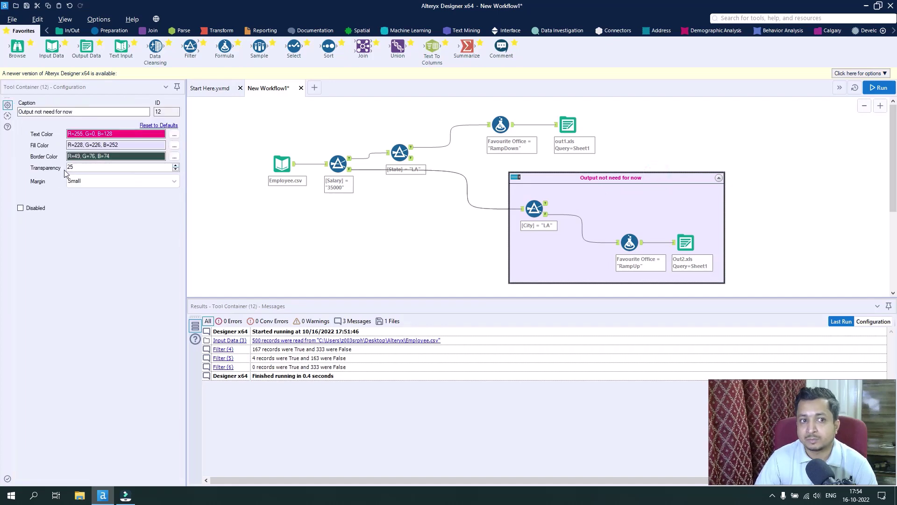
pyautogui.click(145, 182)
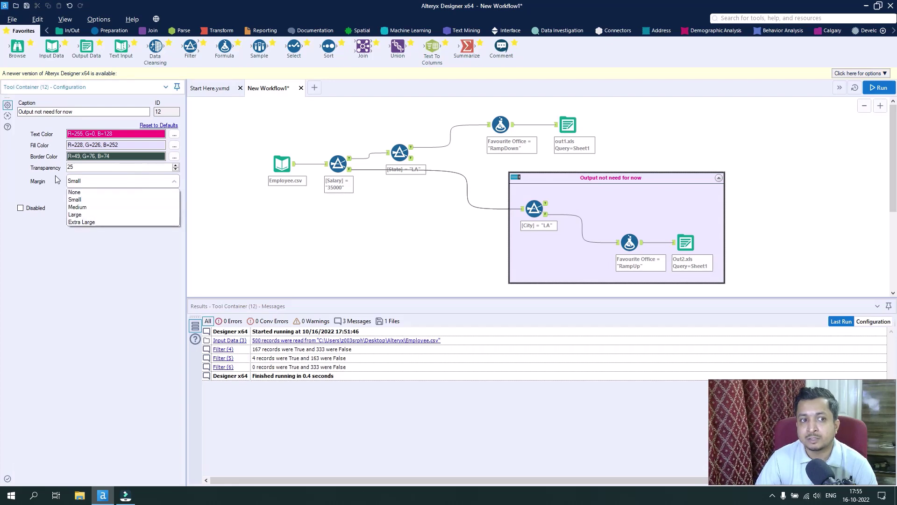
pyautogui.click(78, 269)
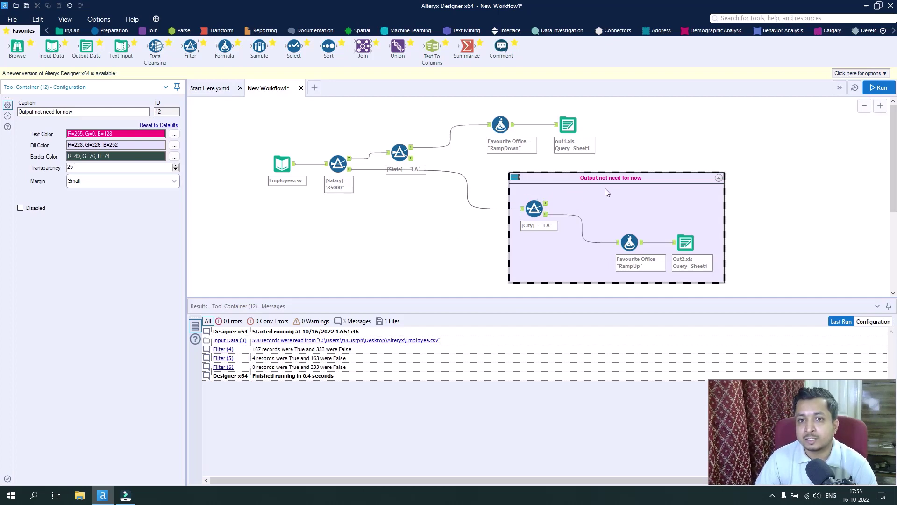
pyautogui.click(20, 208)
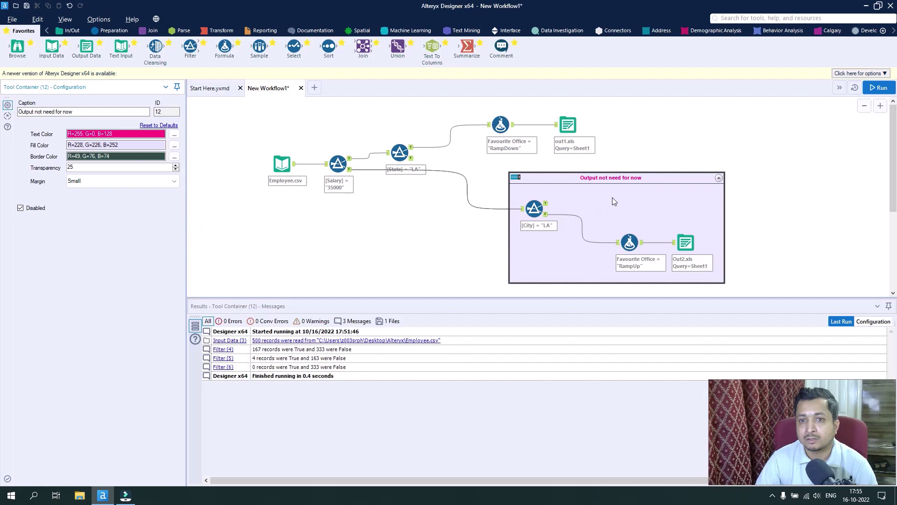
pyautogui.click(803, 187)
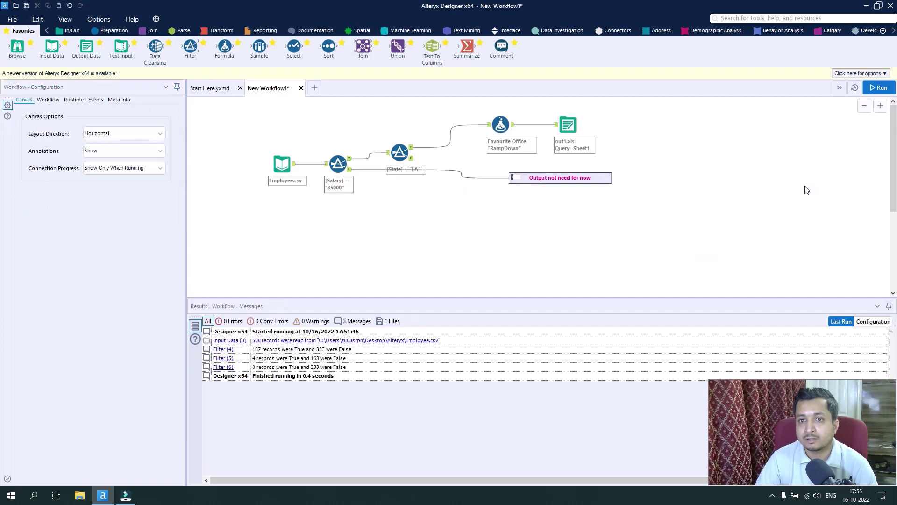
pyautogui.click(536, 182)
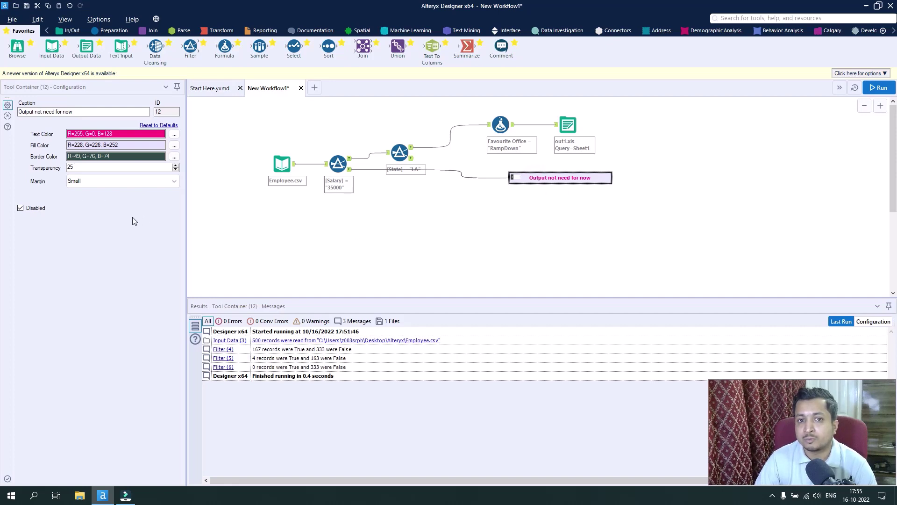
pyautogui.click(20, 208)
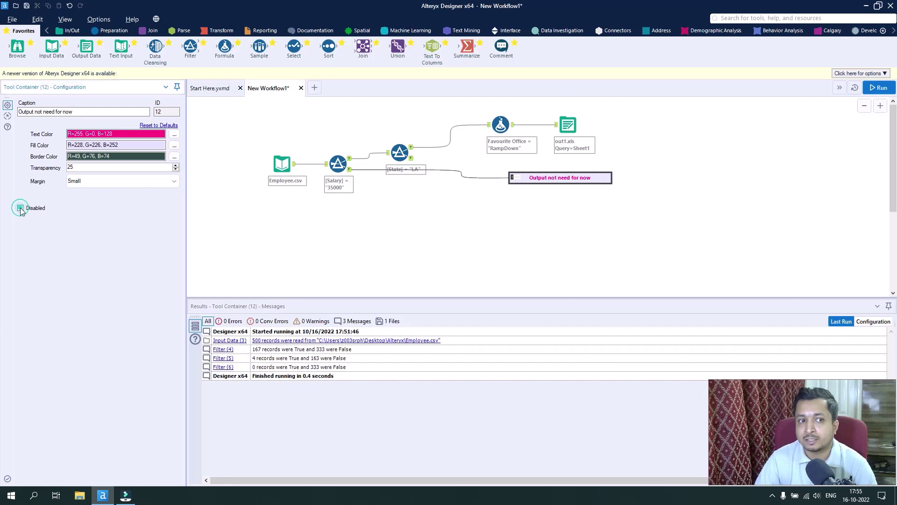
pyautogui.click(695, 246)
pyautogui.click(515, 177)
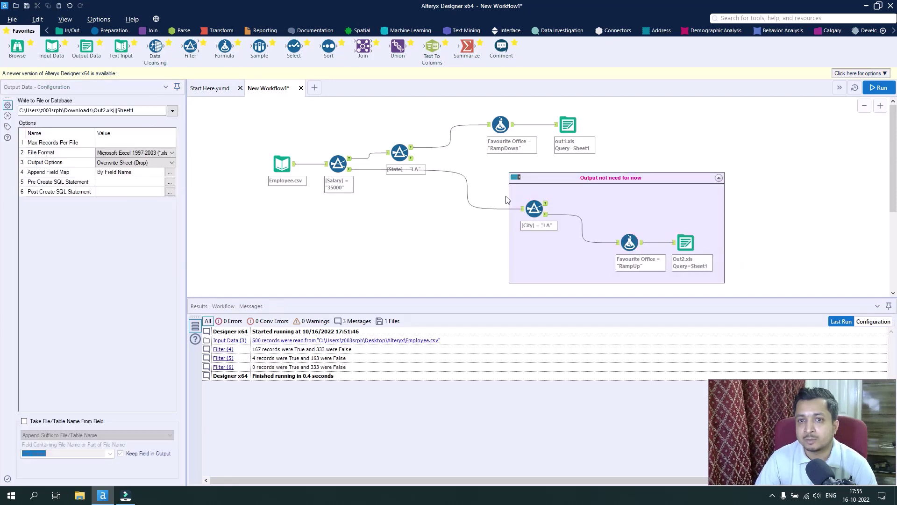
pyautogui.click(515, 178)
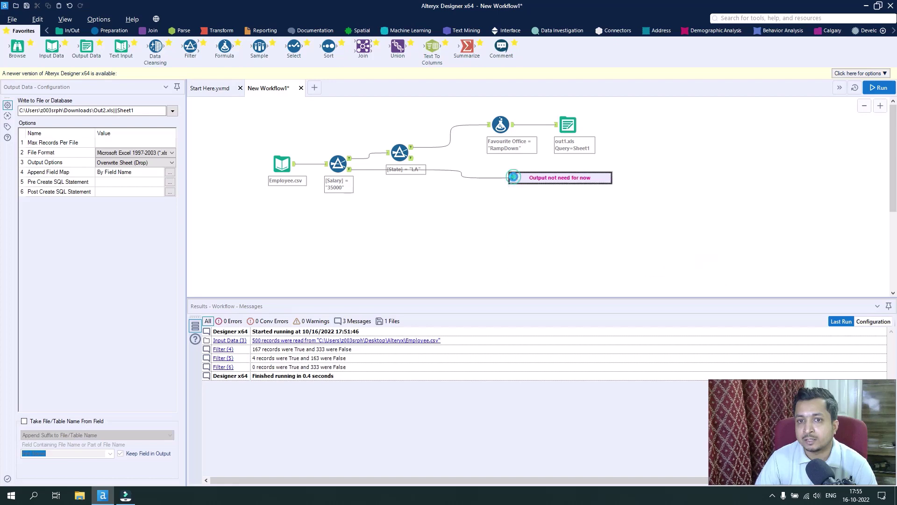
pyautogui.click(516, 178)
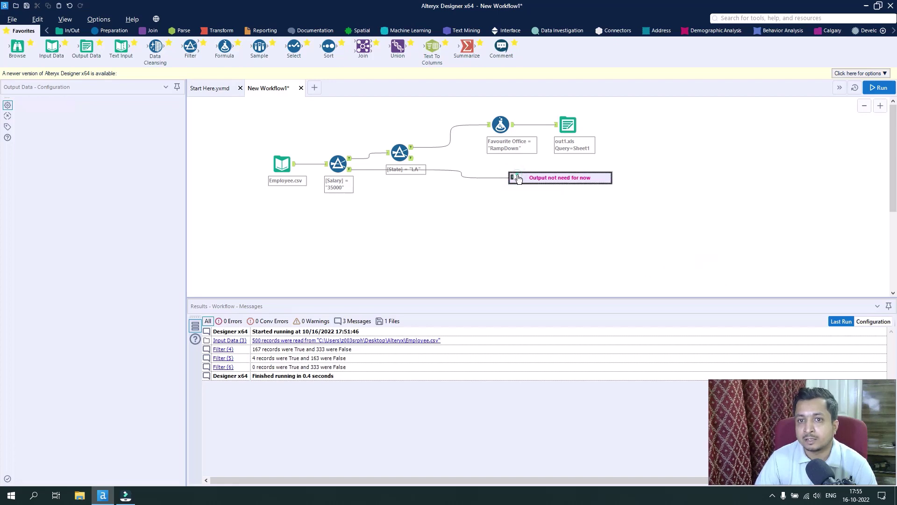
# Lower the Results panel splitter for more canvas, then collapse 'Output not need for now' to its title bar.
pyautogui.click(612, 179)
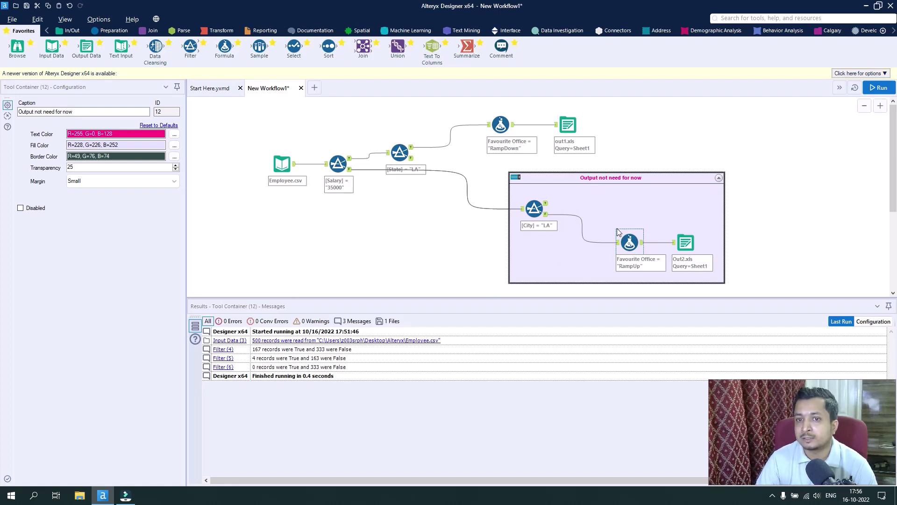
pyautogui.moveTo(727, 298); pyautogui.dragTo(743, 346)
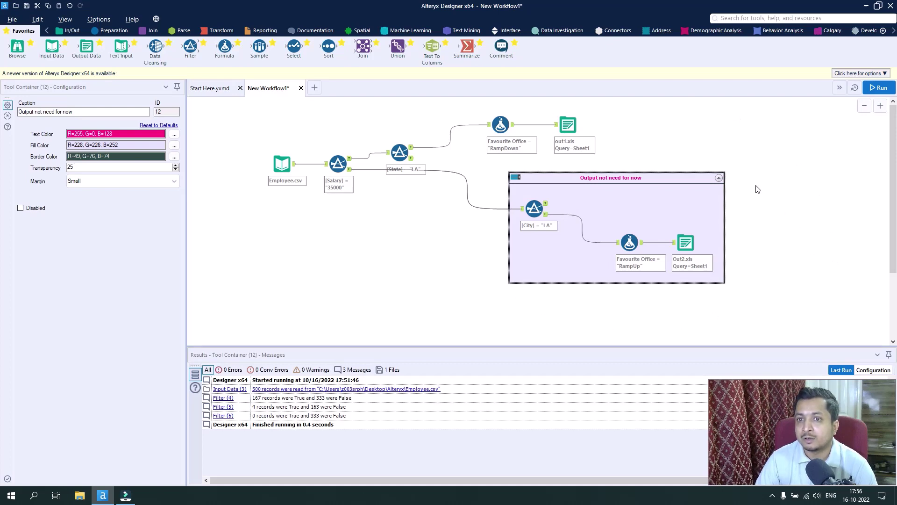
pyautogui.click(718, 180)
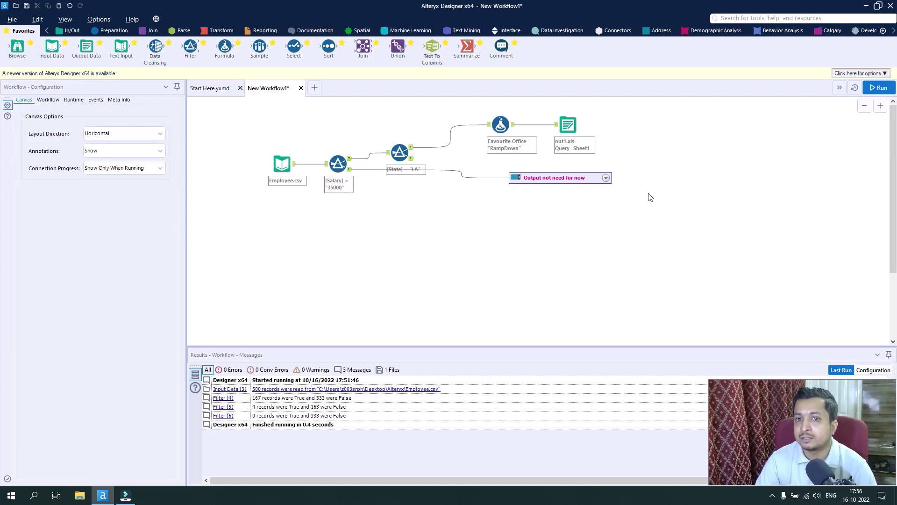
# Expand the 'Output not need for now' container, then disable it so it folds to its caption.
pyautogui.click(606, 179)
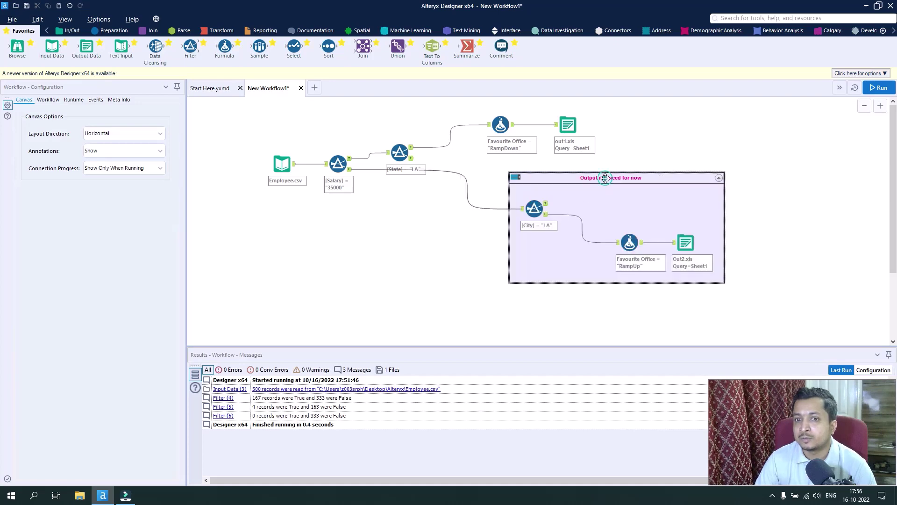
pyautogui.click(517, 179)
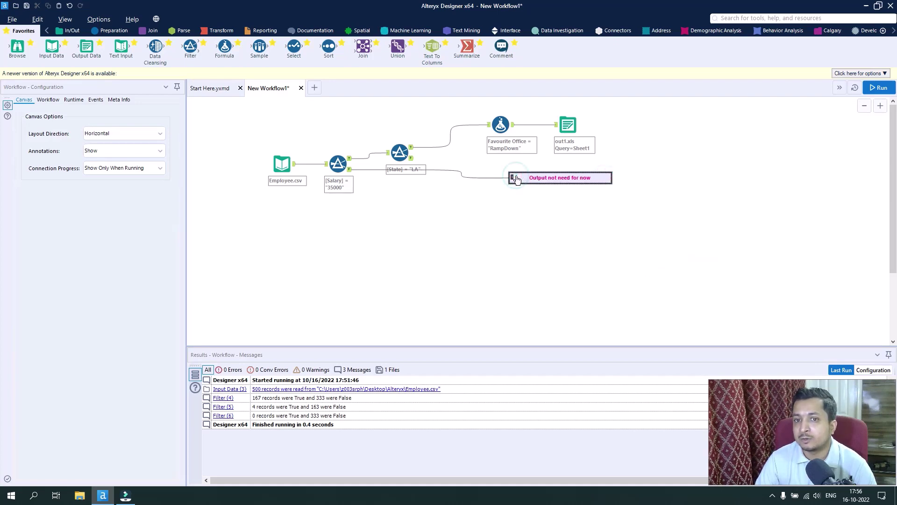